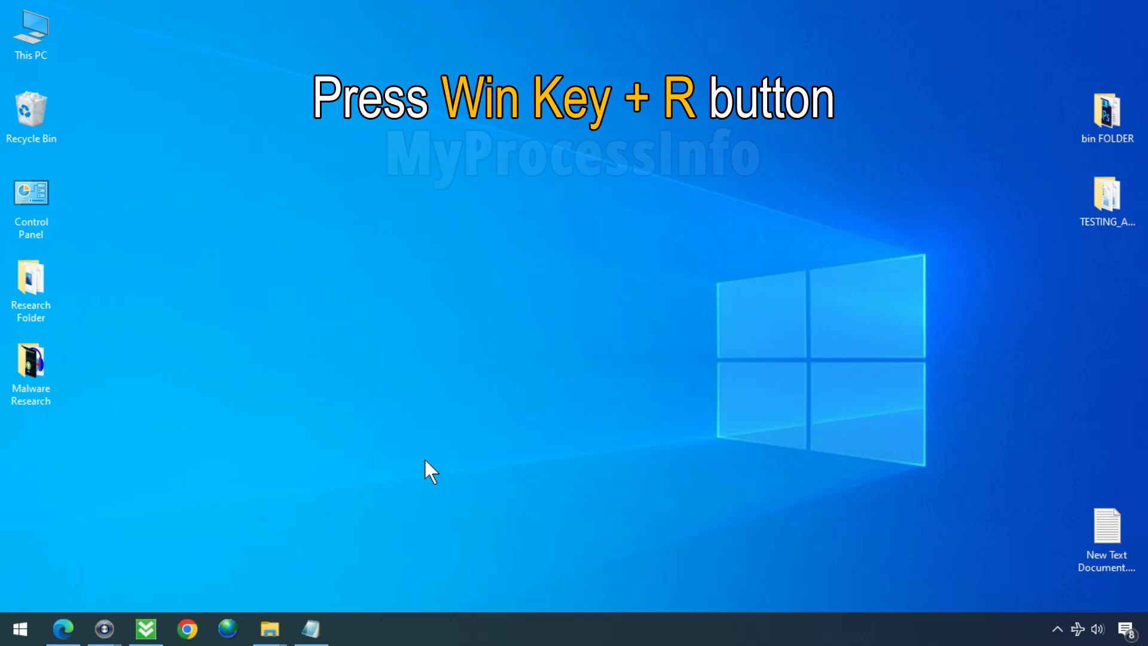
Step: Open System Configuration by running msconfig
key("super+r")
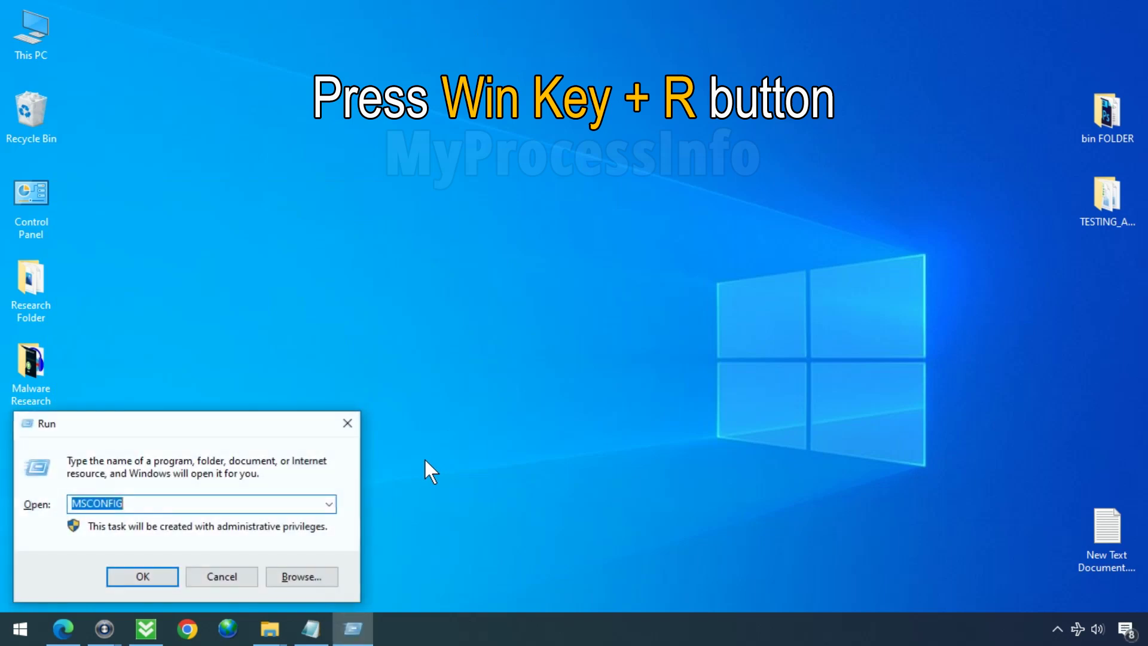
type("MSC")
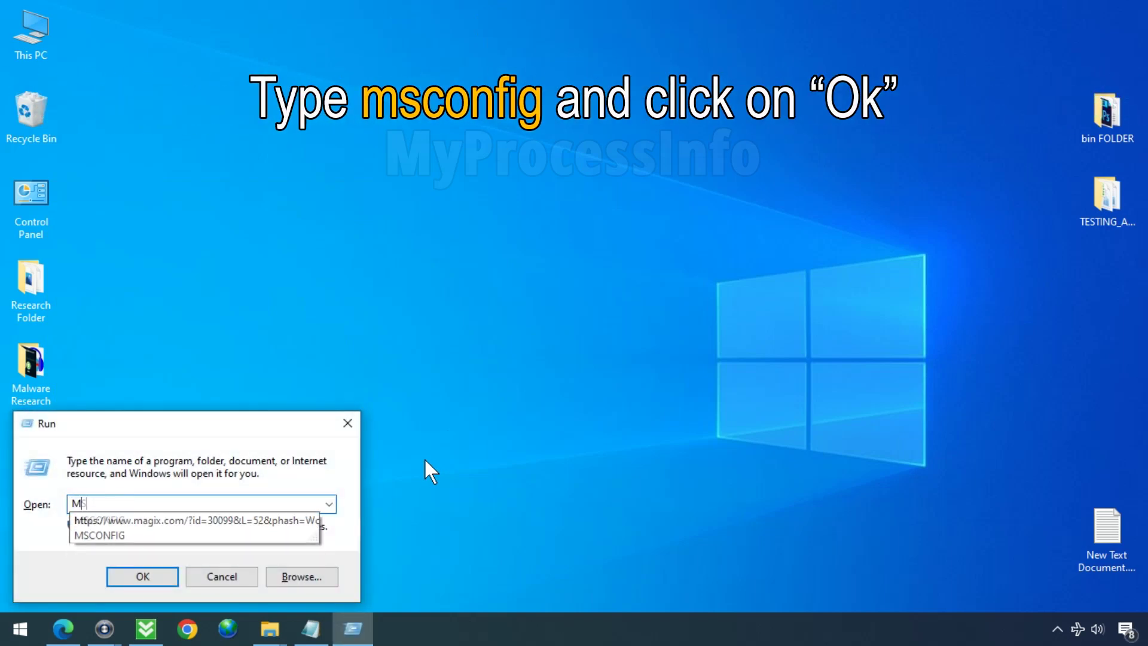
type("ONFIG")
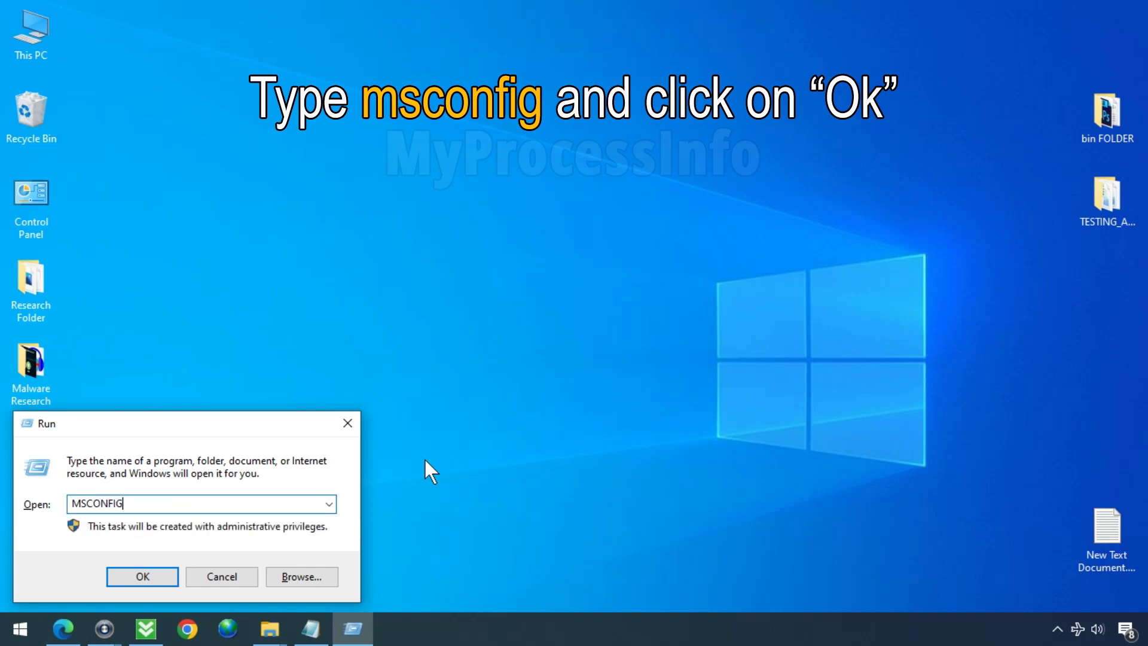
left_click(162, 576)
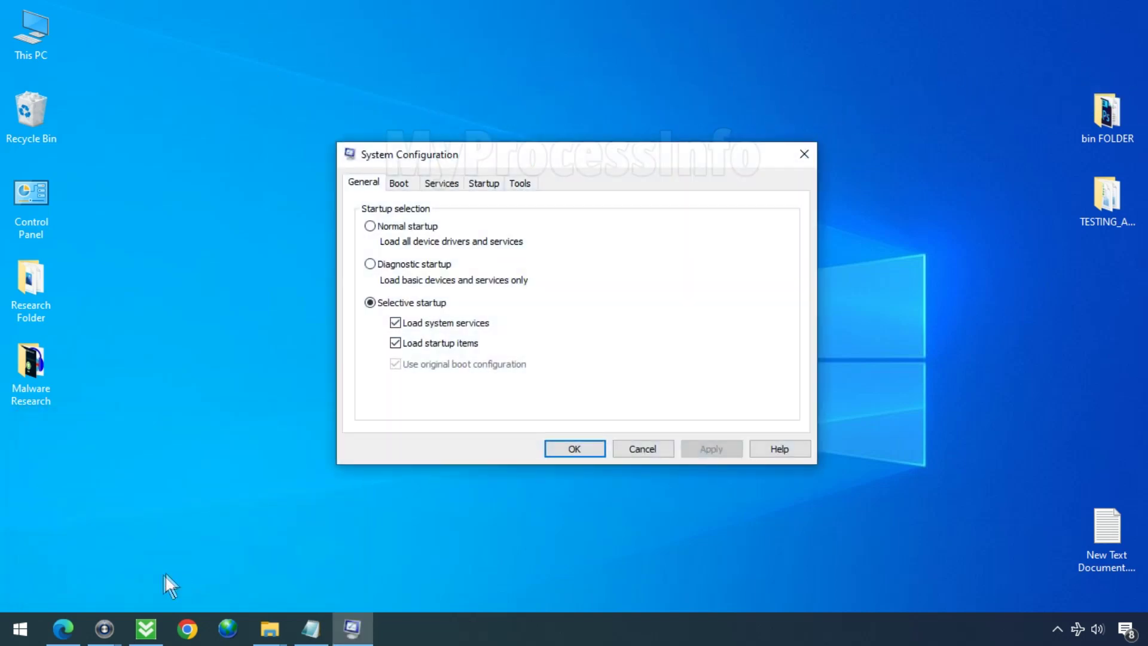
Step: Enable Safe boot with the Minimal option for Windows 10, apply the change and restart the computer
left_click(399, 183)
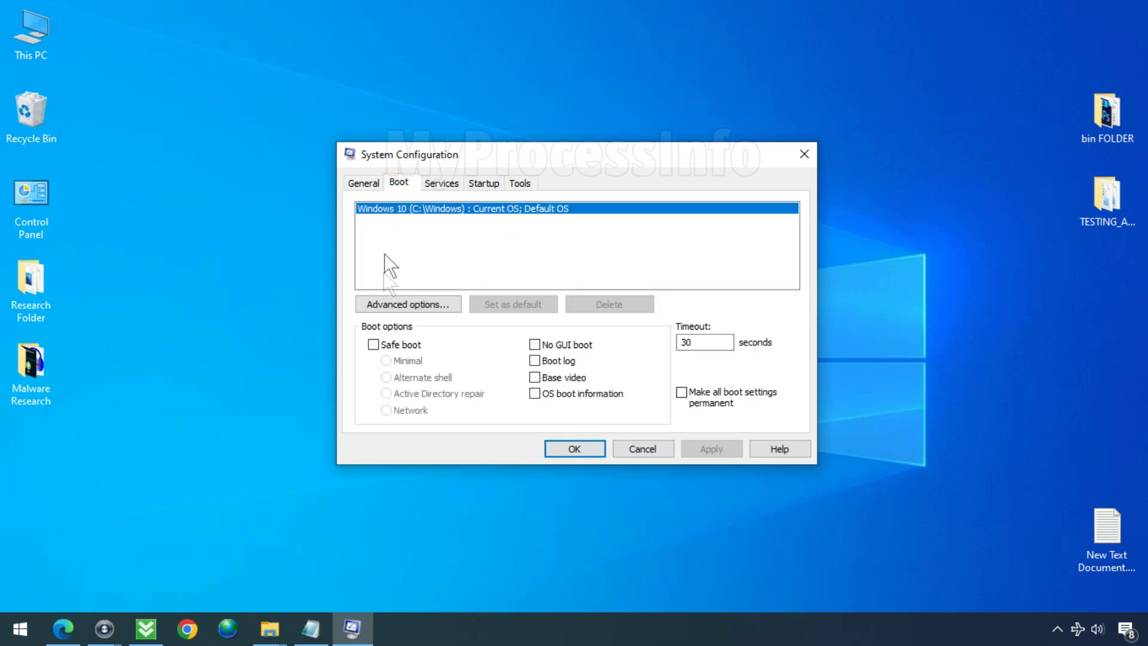
left_click(374, 345)
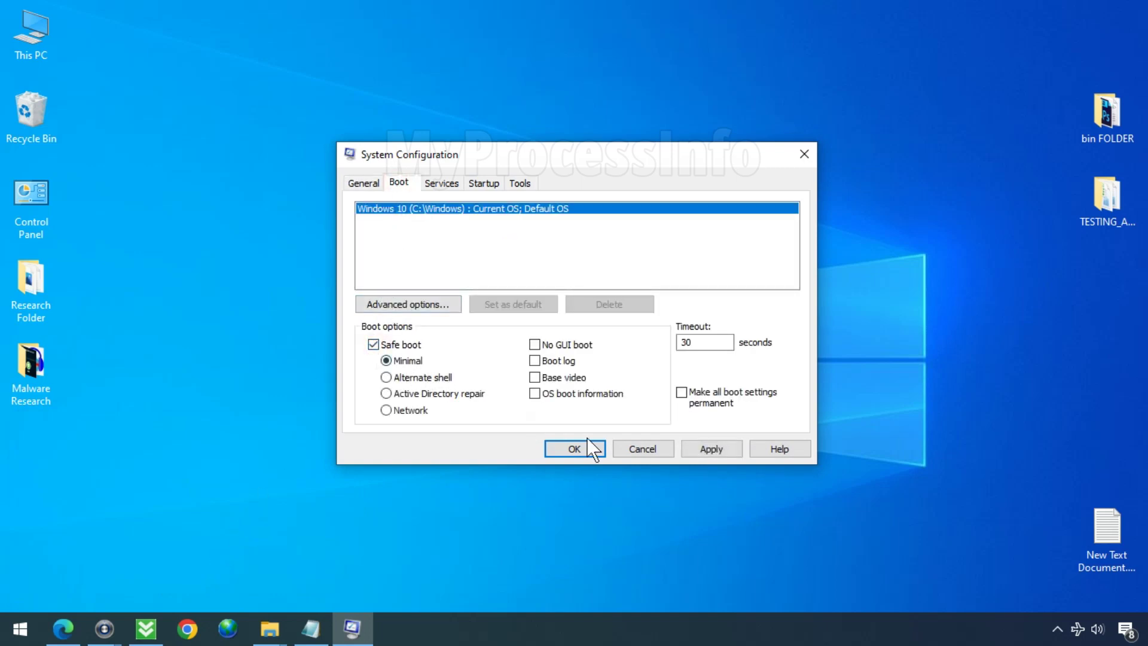
left_click(709, 448)
left_click(582, 445)
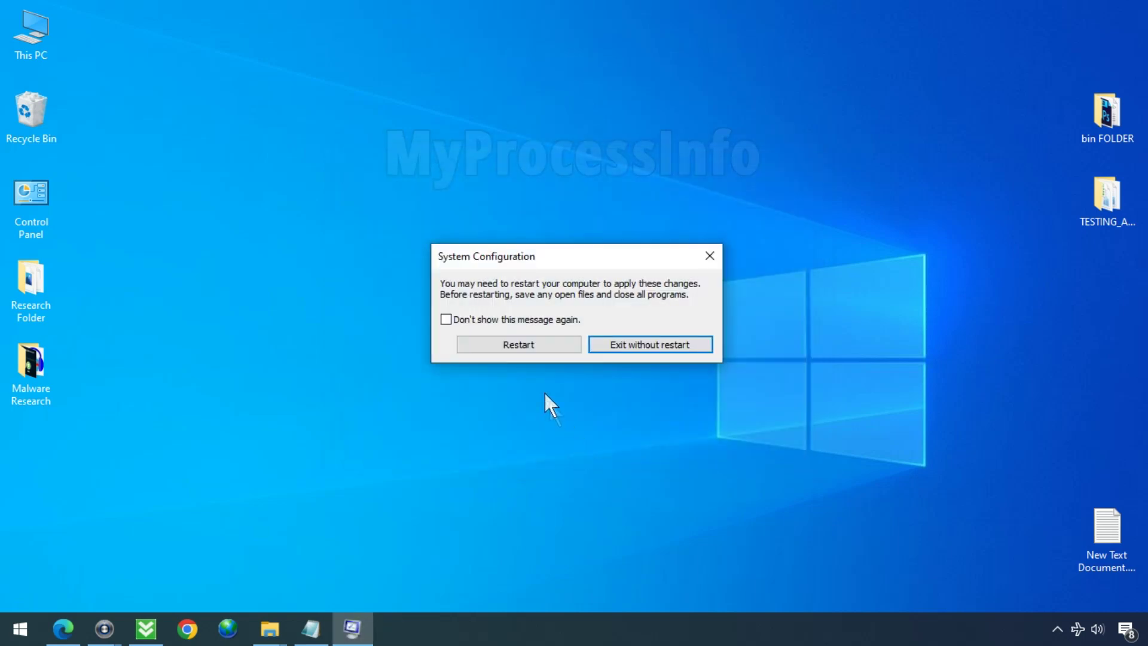
left_click(519, 345)
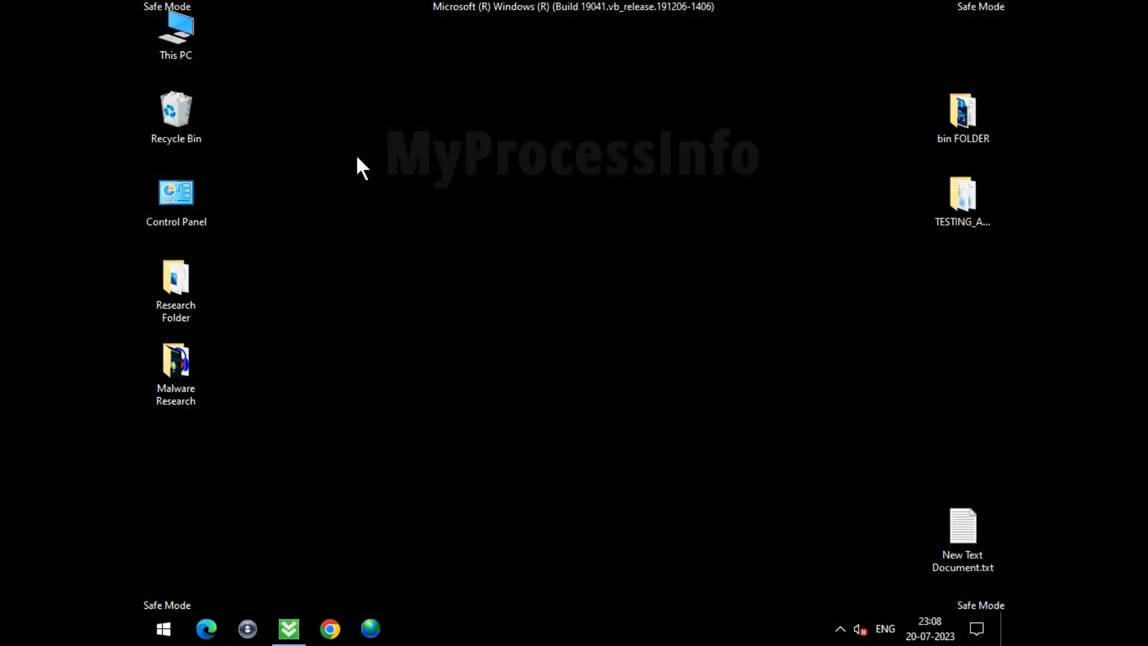
Step: Open the ProgramData folder on Local Disk (C:) in a maximized File Explorer window
left_click(193, 24)
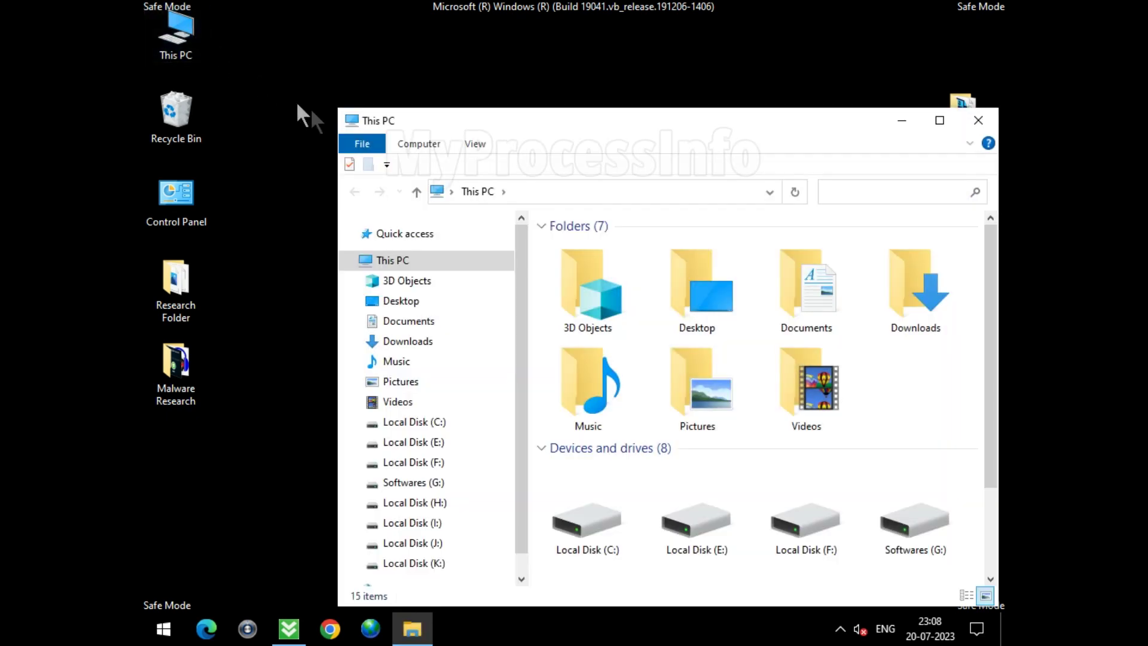
left_click(452, 419)
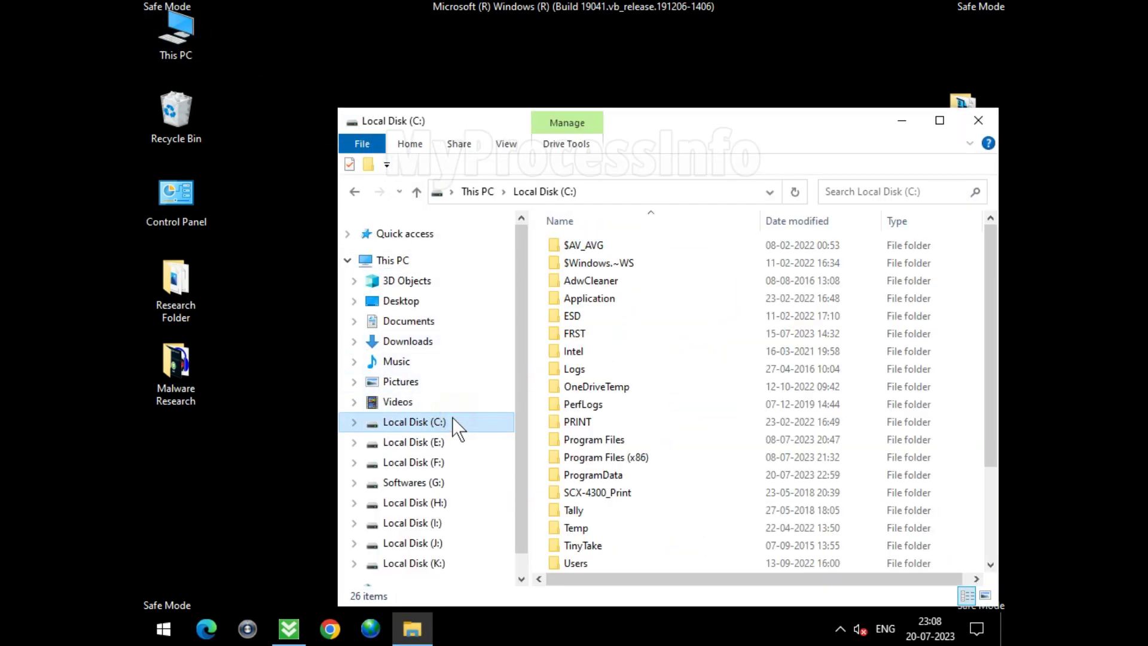
double_click(660, 137)
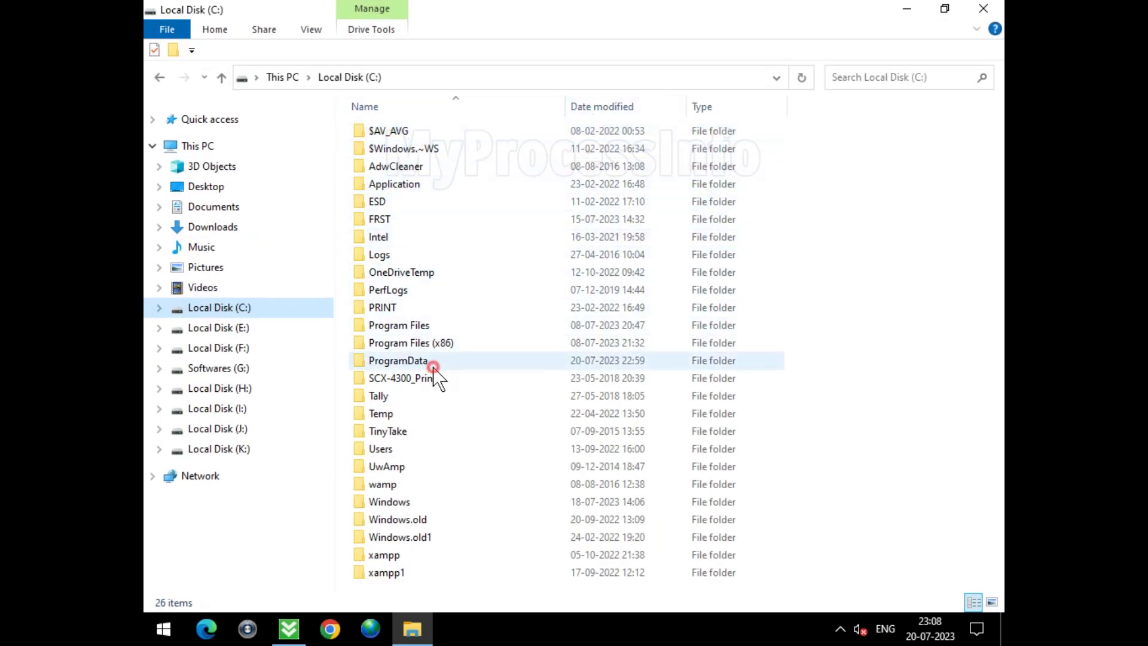
left_click(487, 360)
double_click(515, 366)
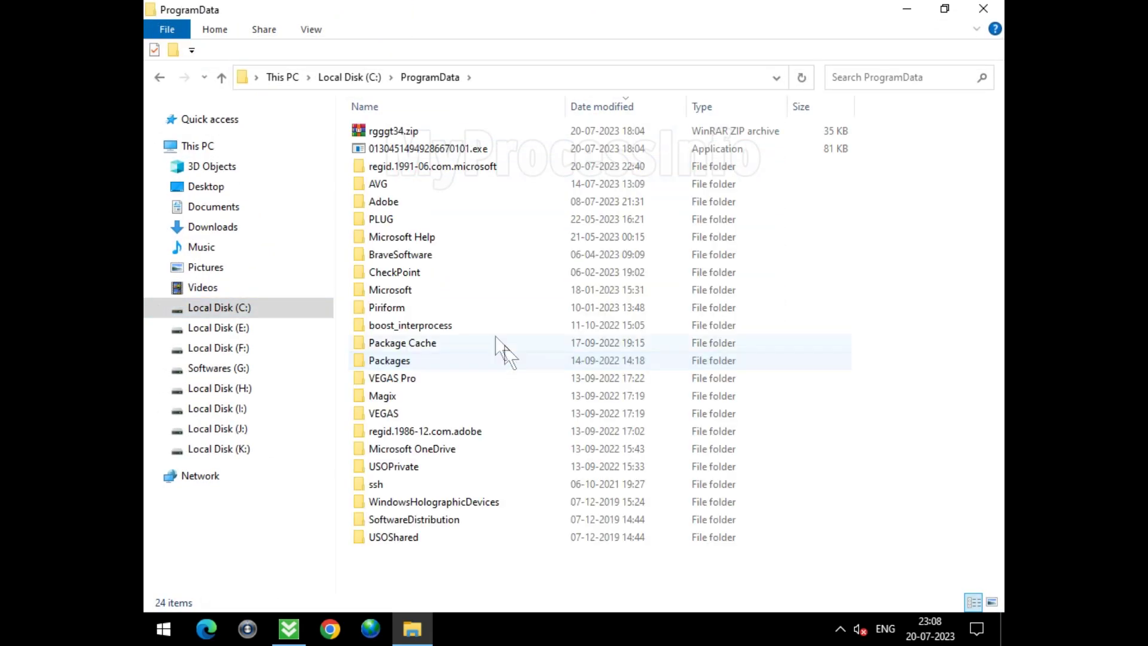
Step: Open the Windows Defender folder inside ProgramData's Microsoft folder
left_click(423, 290)
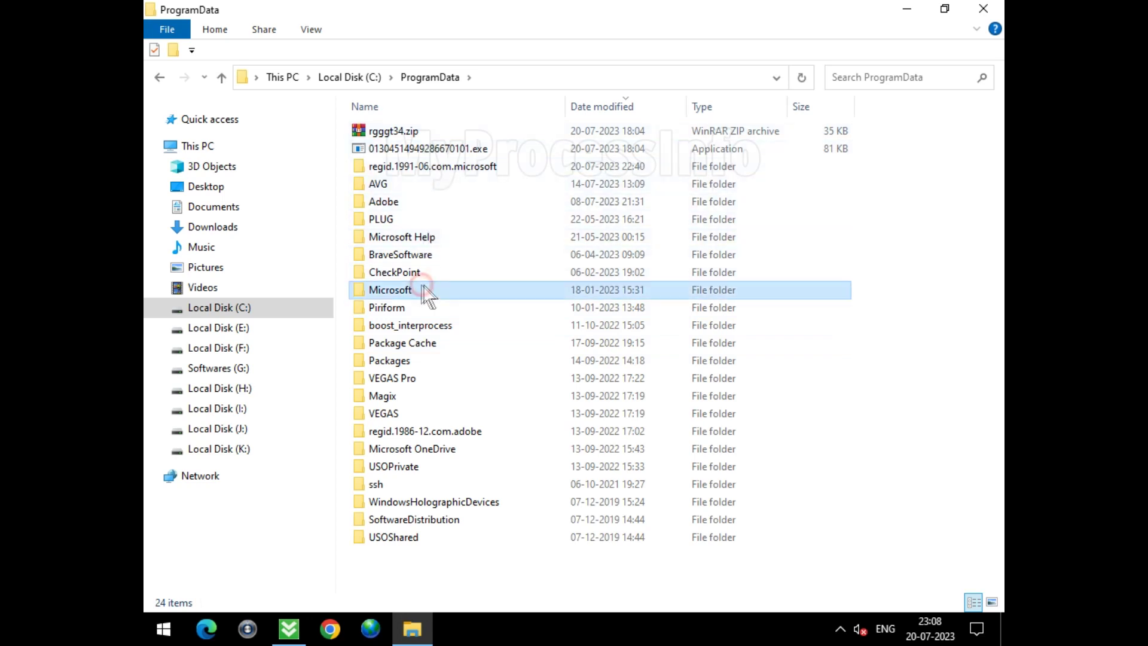
double_click(495, 286)
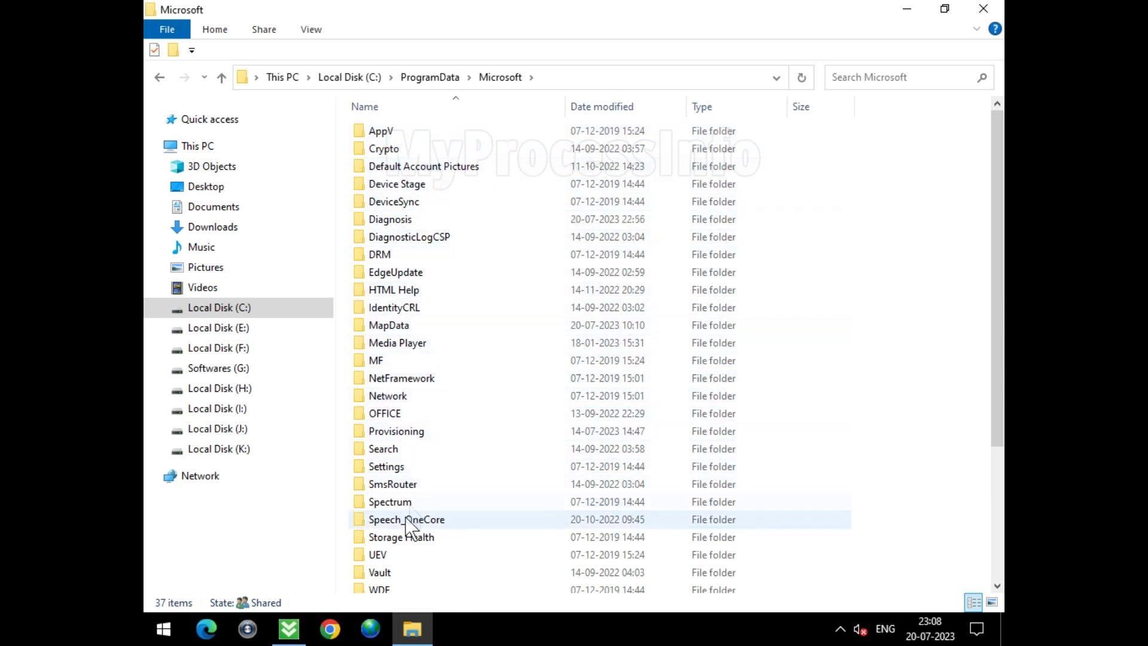
scroll(412, 523, "down", 1)
scroll(410, 518, "down", 2)
left_click(476, 478)
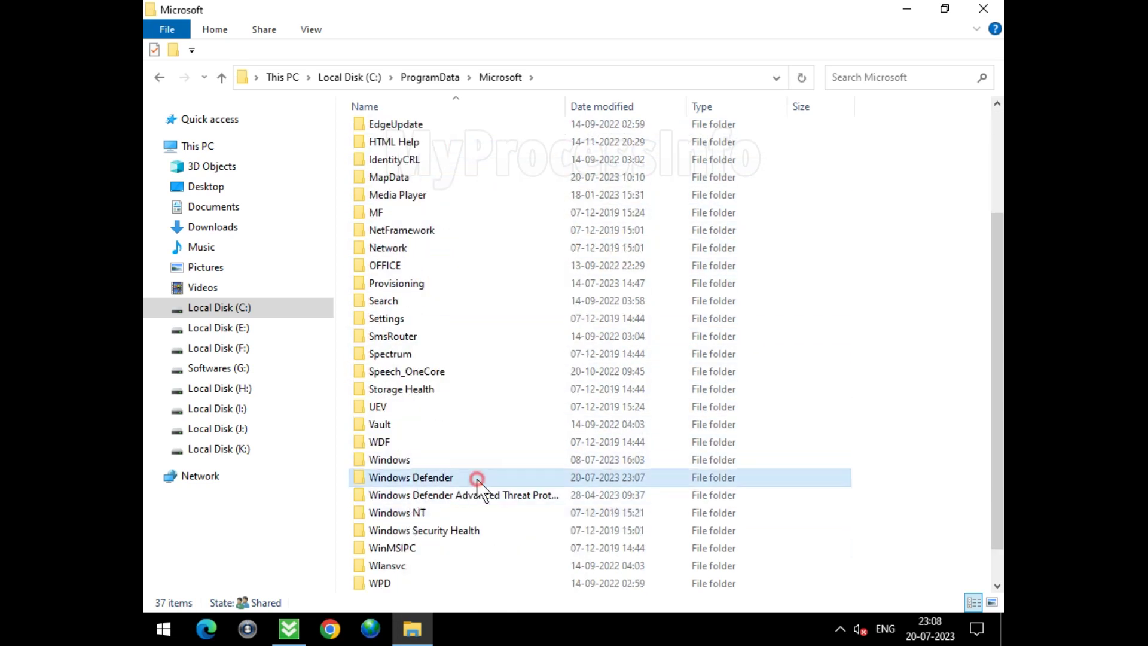
double_click(541, 479)
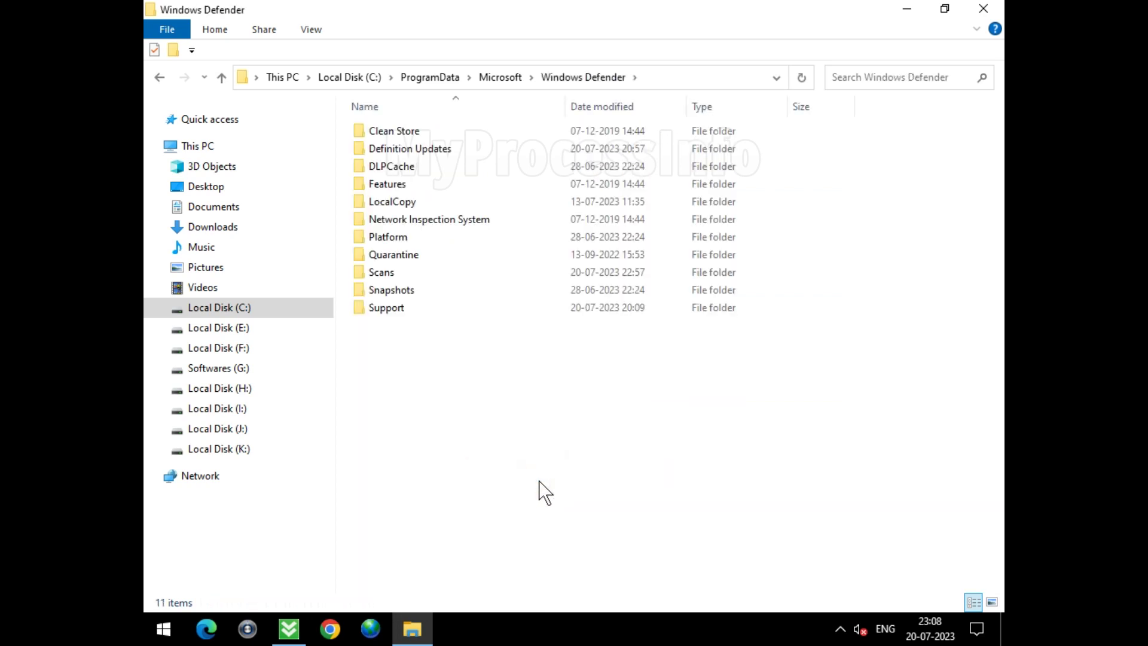
Step: Delete the Quarantine folder from the Windows Defender folder
left_click(416, 257)
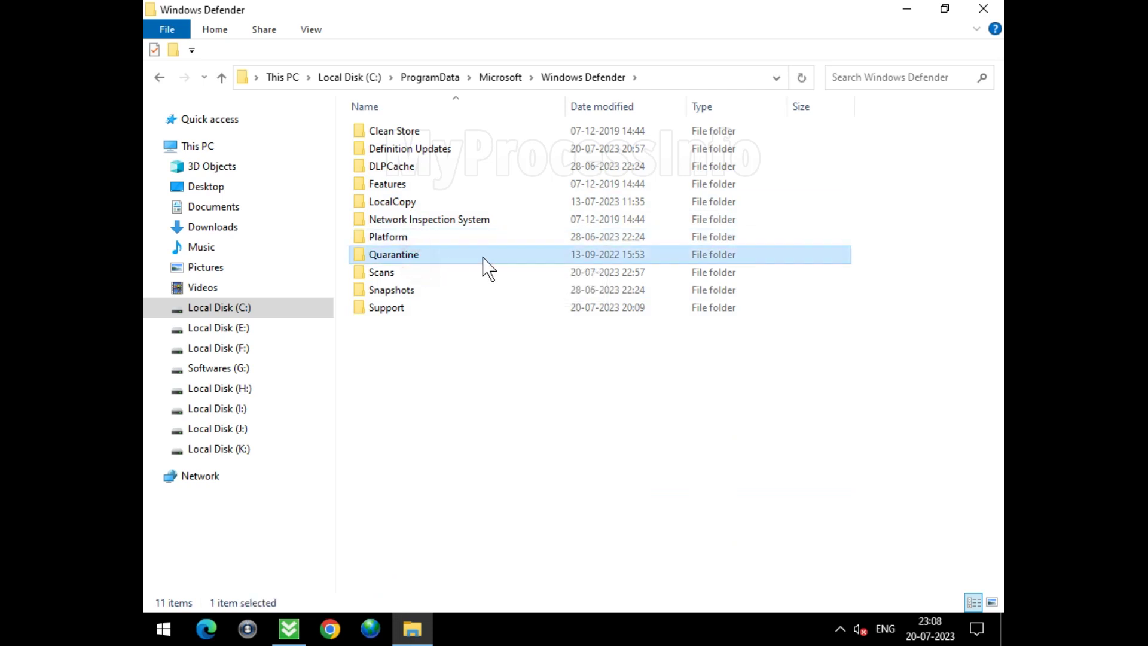
right_click(482, 259)
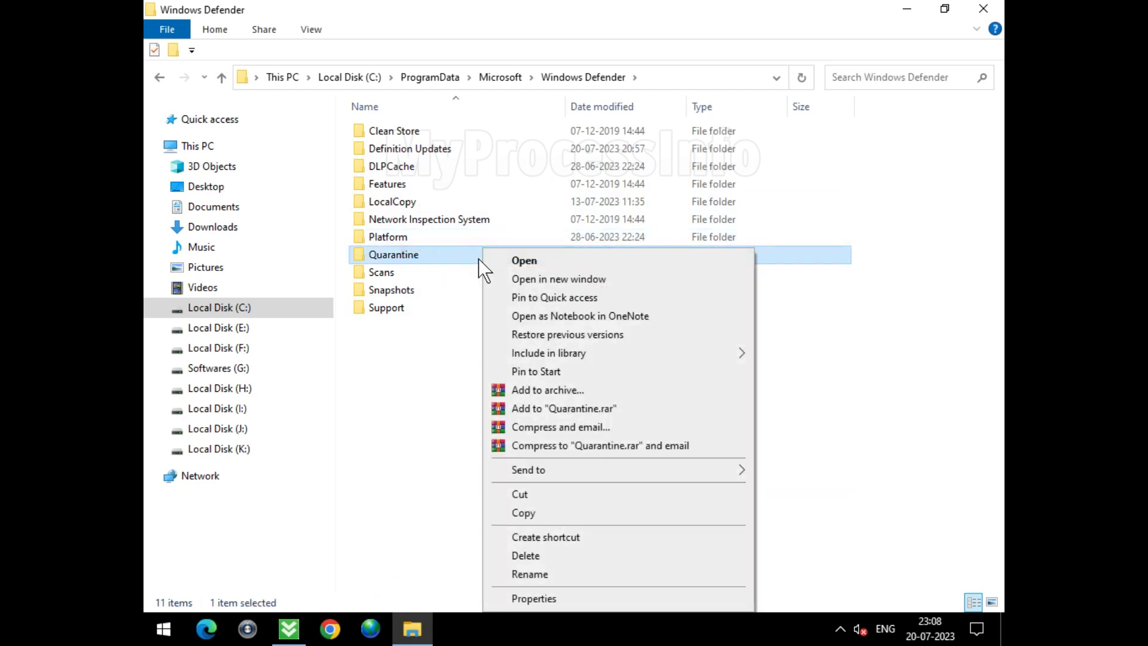
left_click(540, 553)
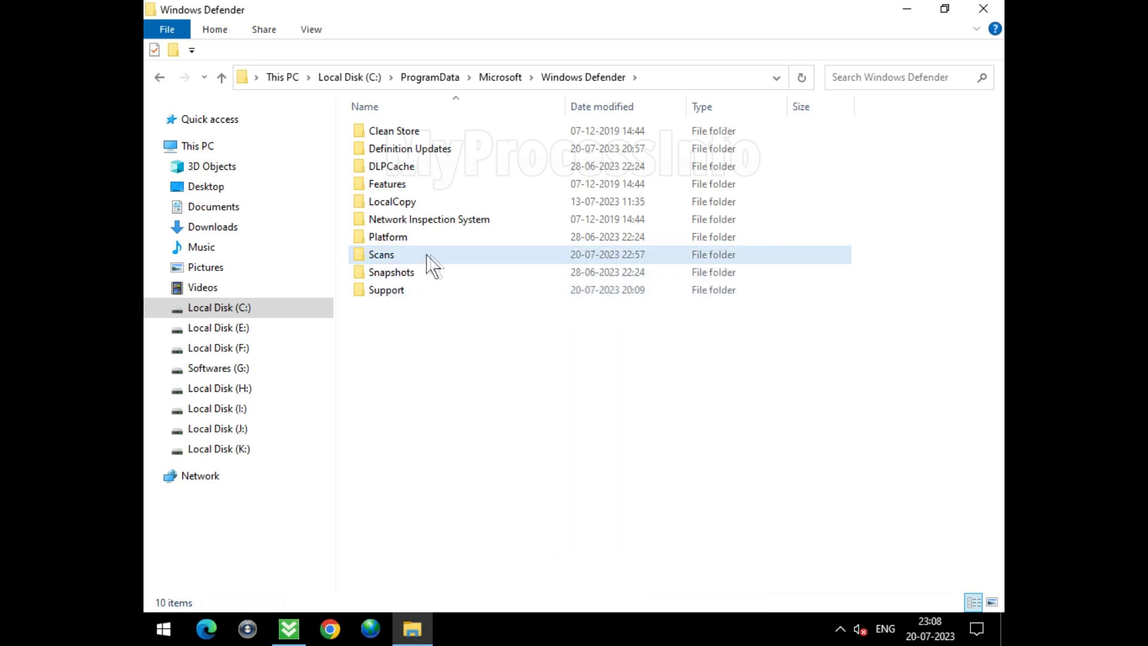
Step: Delete the Results folder inside Windows Defender's Scans\History folder, and open the Service folder there
double_click(435, 255)
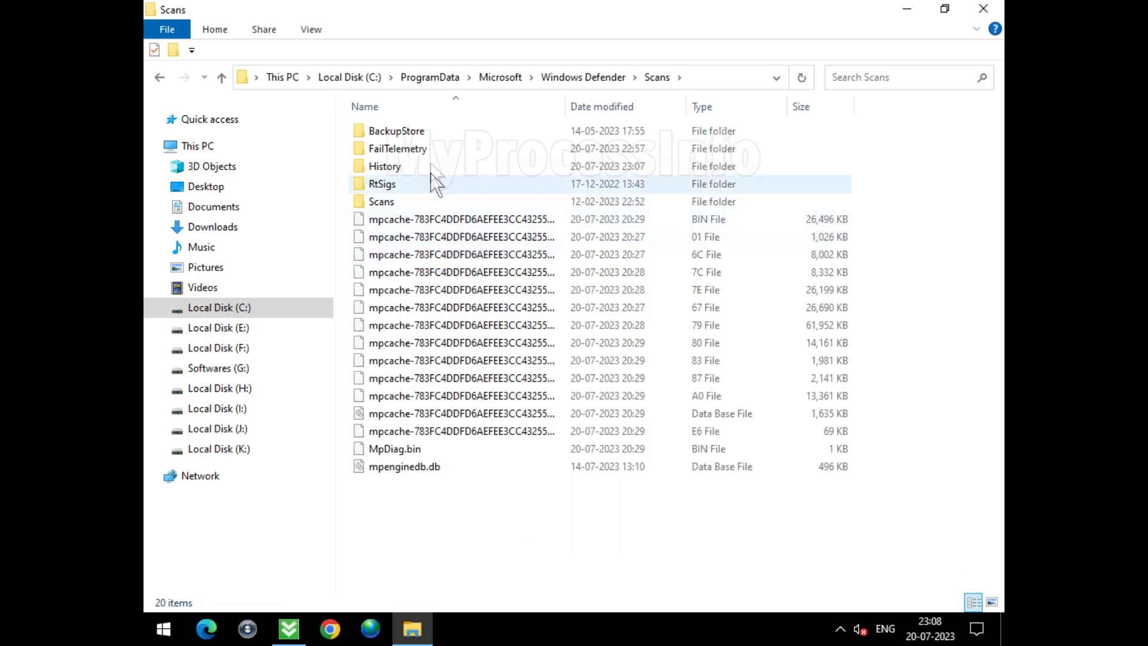
double_click(421, 165)
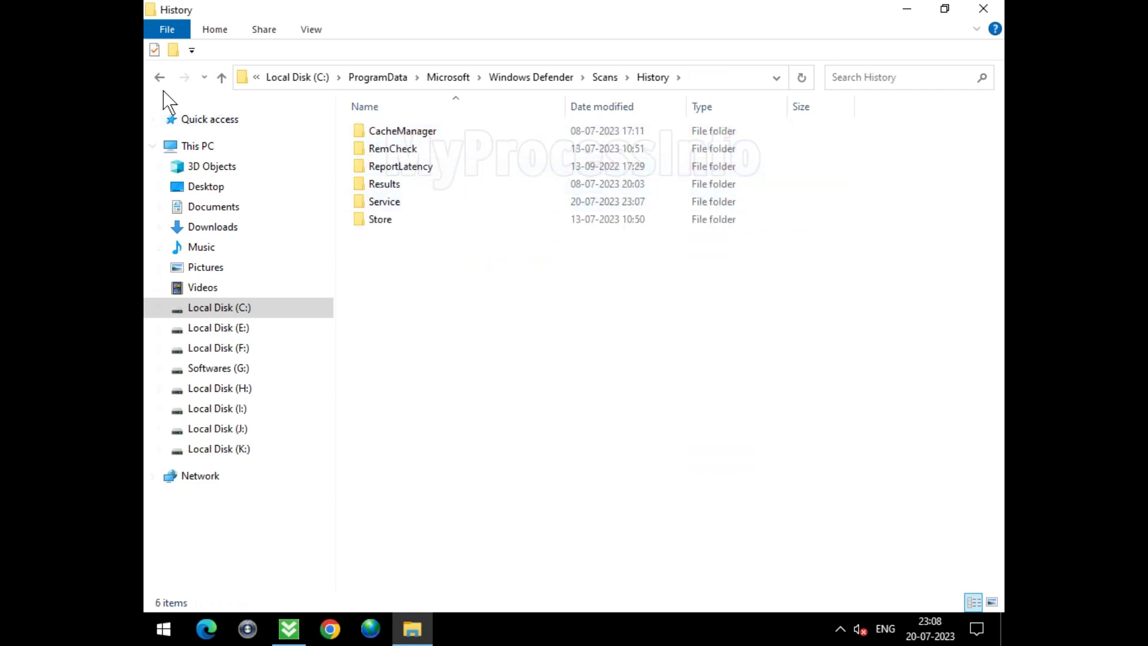
right_click(417, 183)
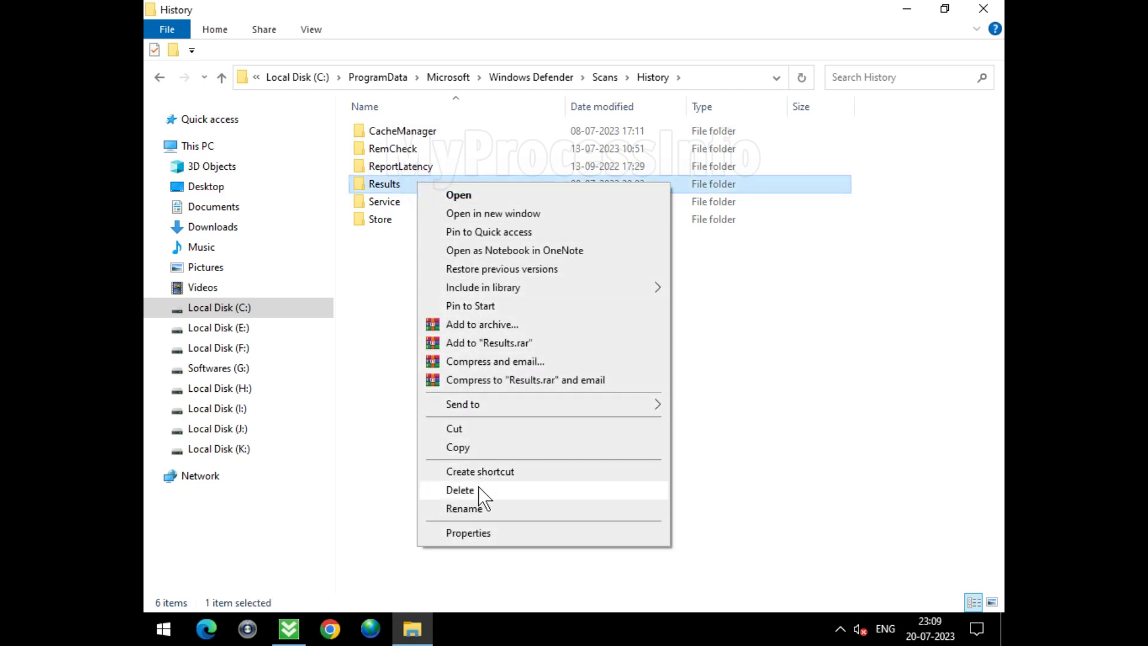
left_click(478, 490)
double_click(419, 186)
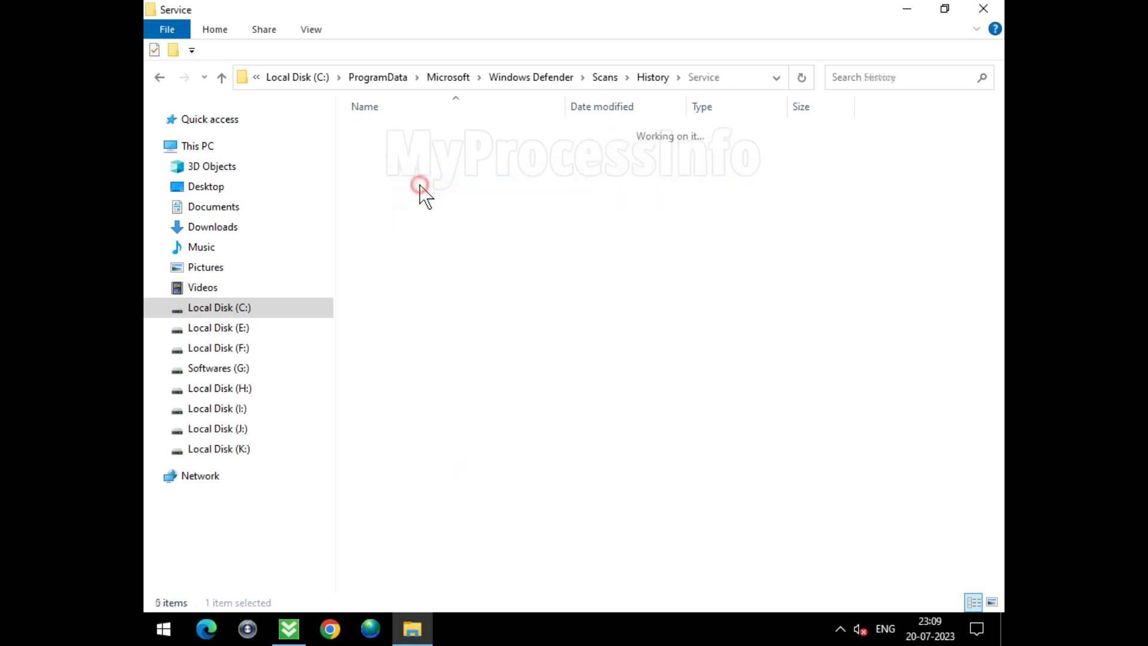
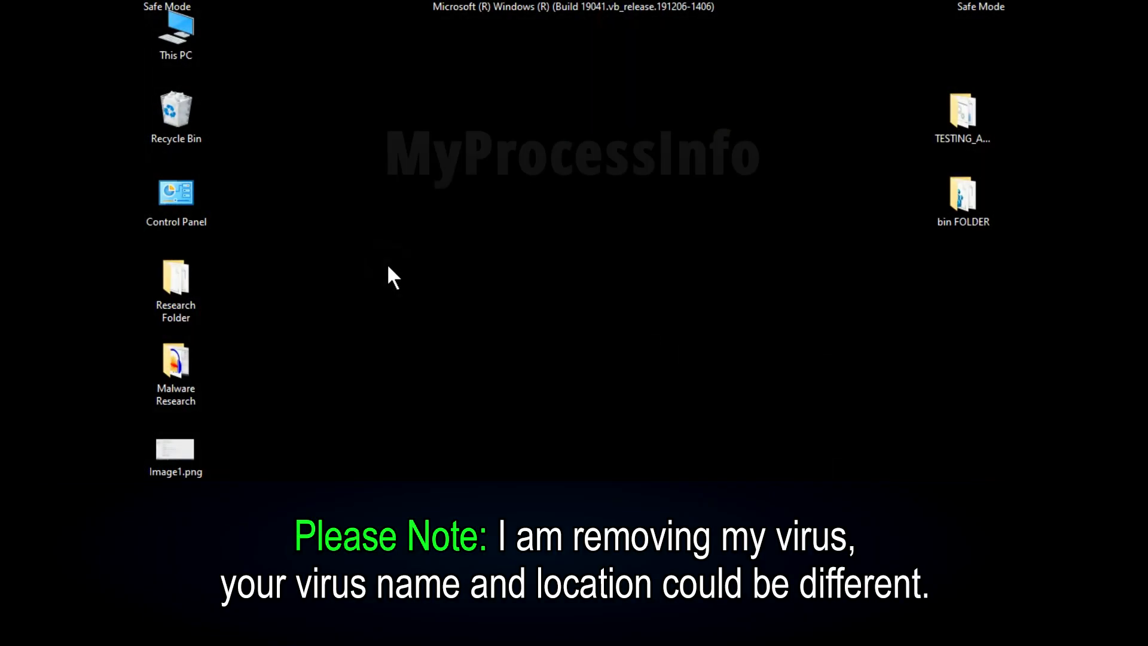
Step: Open the 123 user folder under Users on Local Disk (C:) in a maximized File Explorer window
double_click(182, 37)
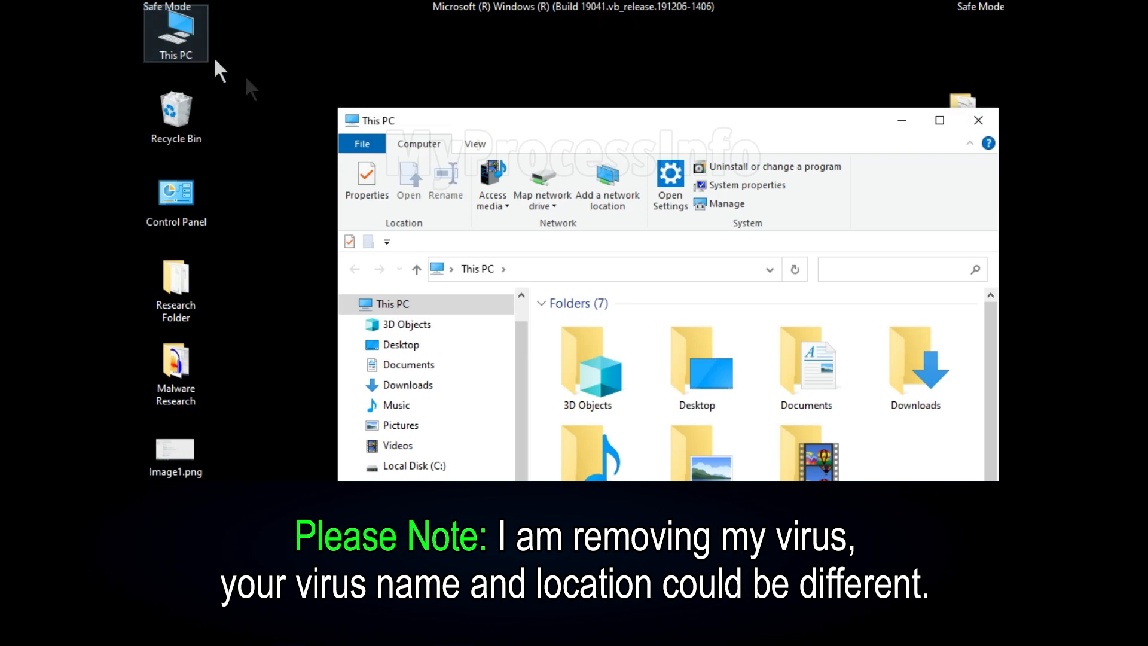
left_click(416, 466)
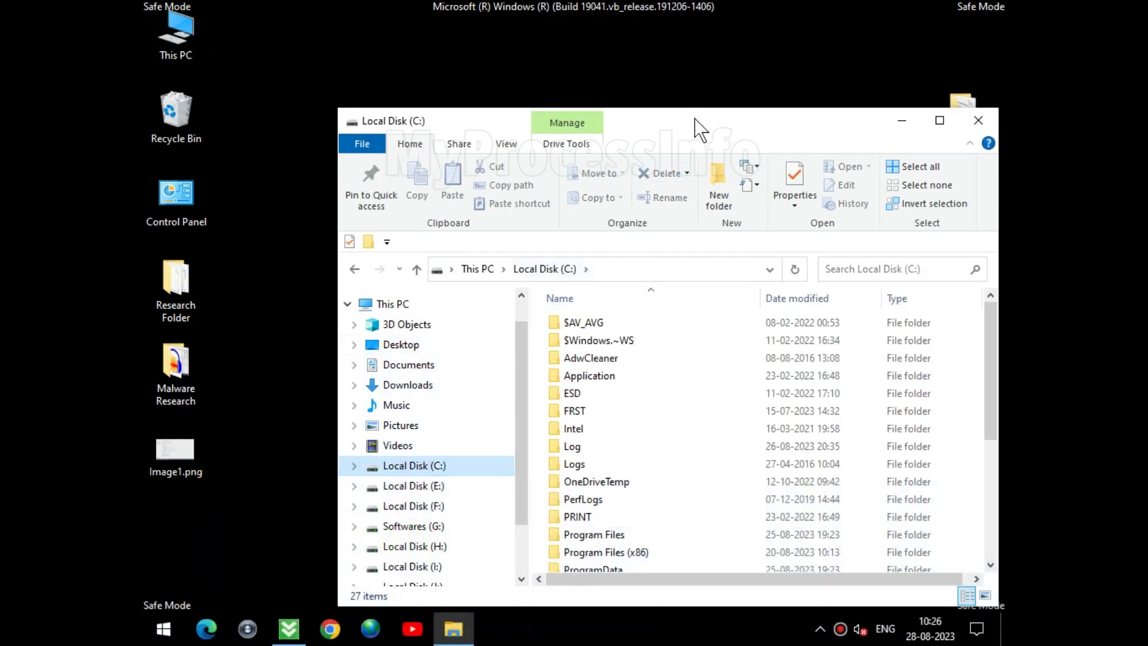
double_click(696, 122)
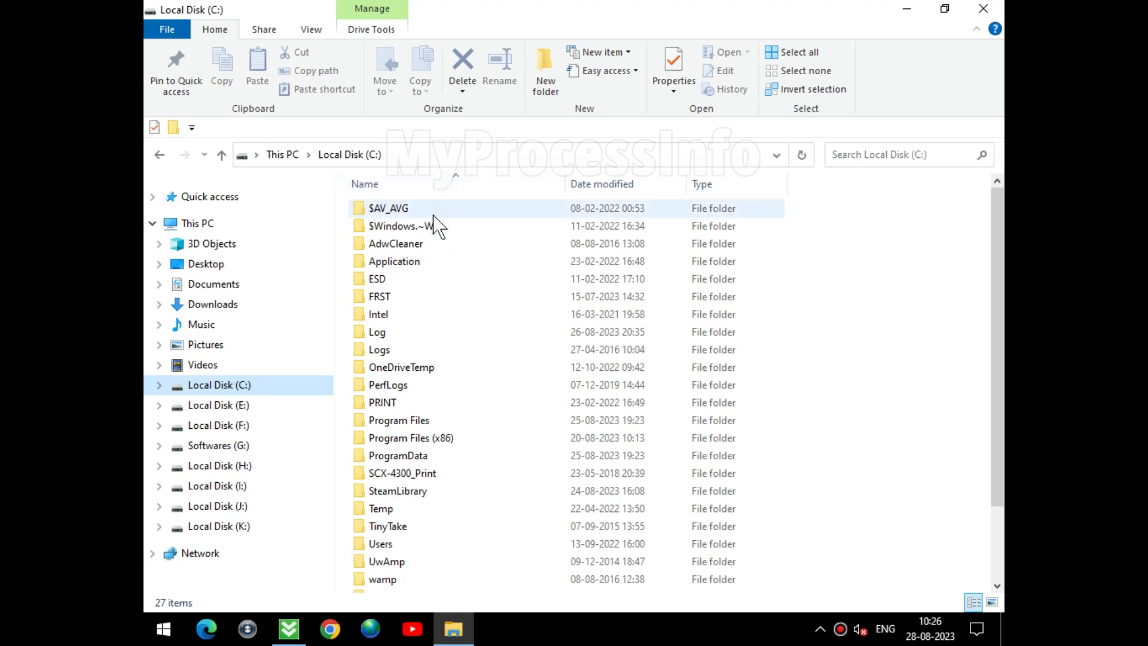
left_click(470, 544)
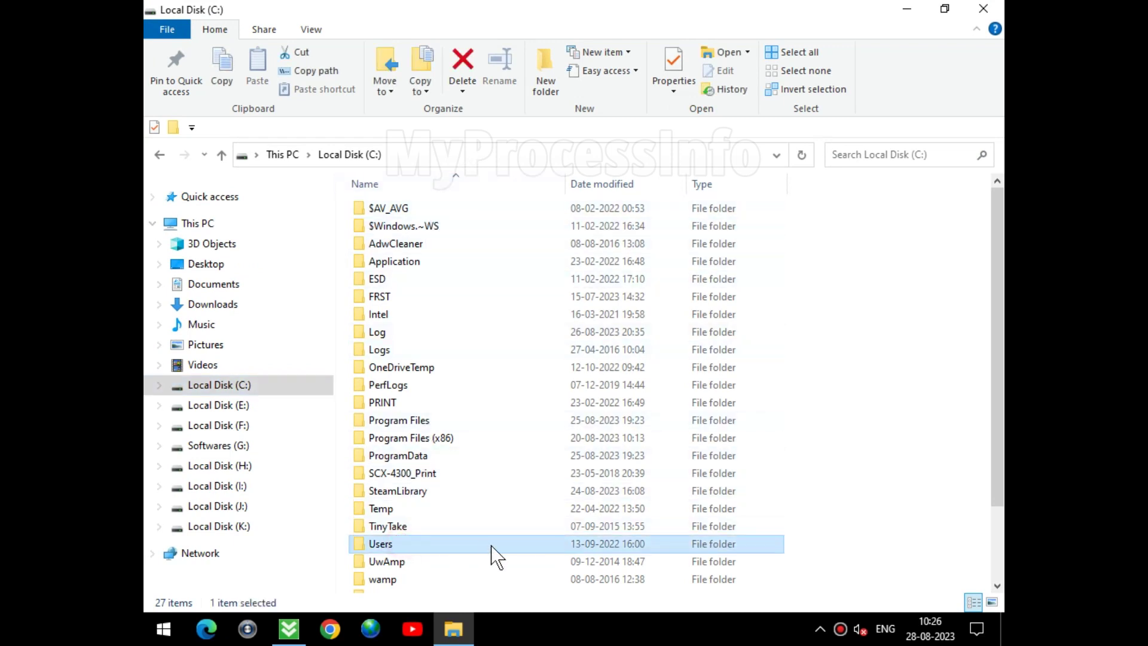
double_click(491, 546)
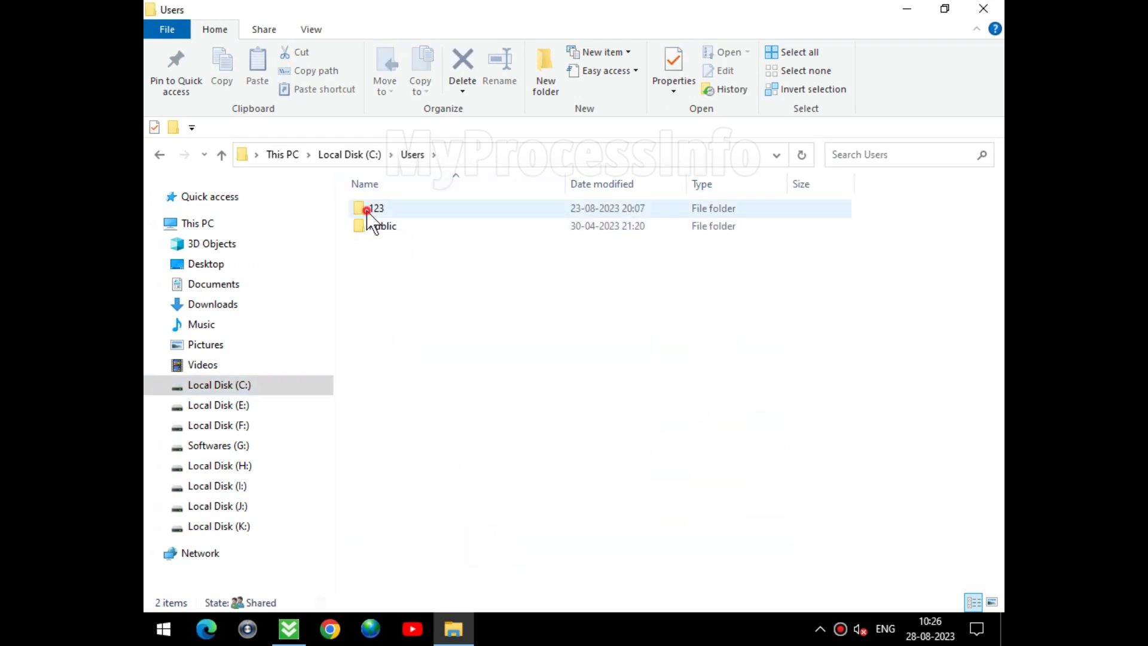
double_click(438, 213)
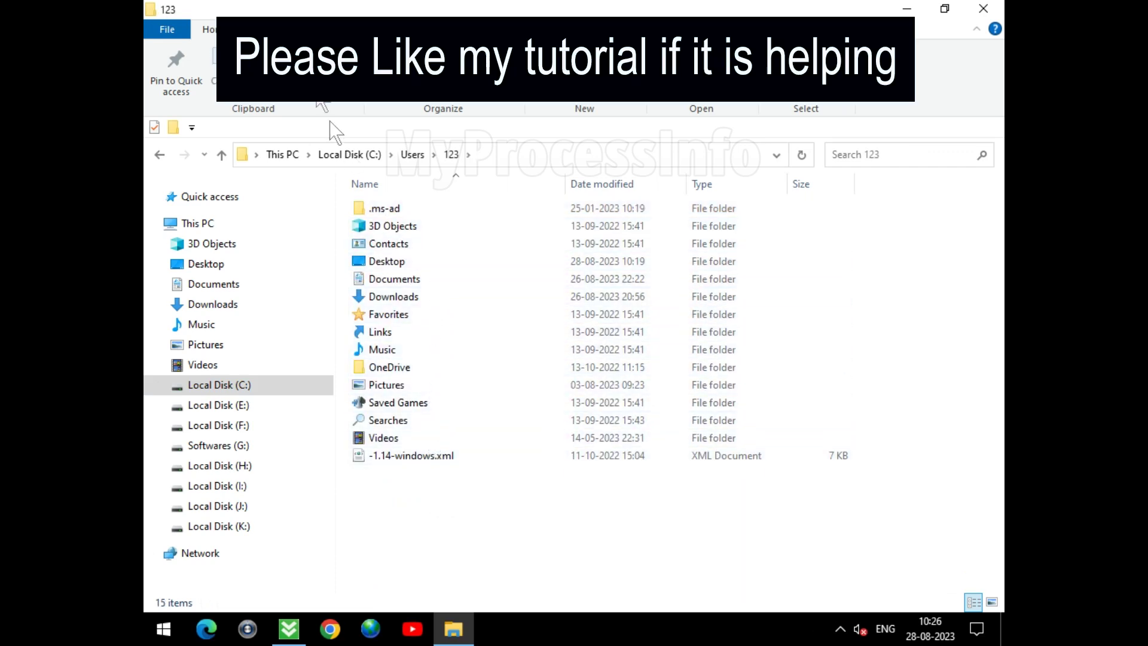
Step: Turn on the display of hidden items and open the Local folder inside the 123 user's AppData folder
left_click(311, 30)
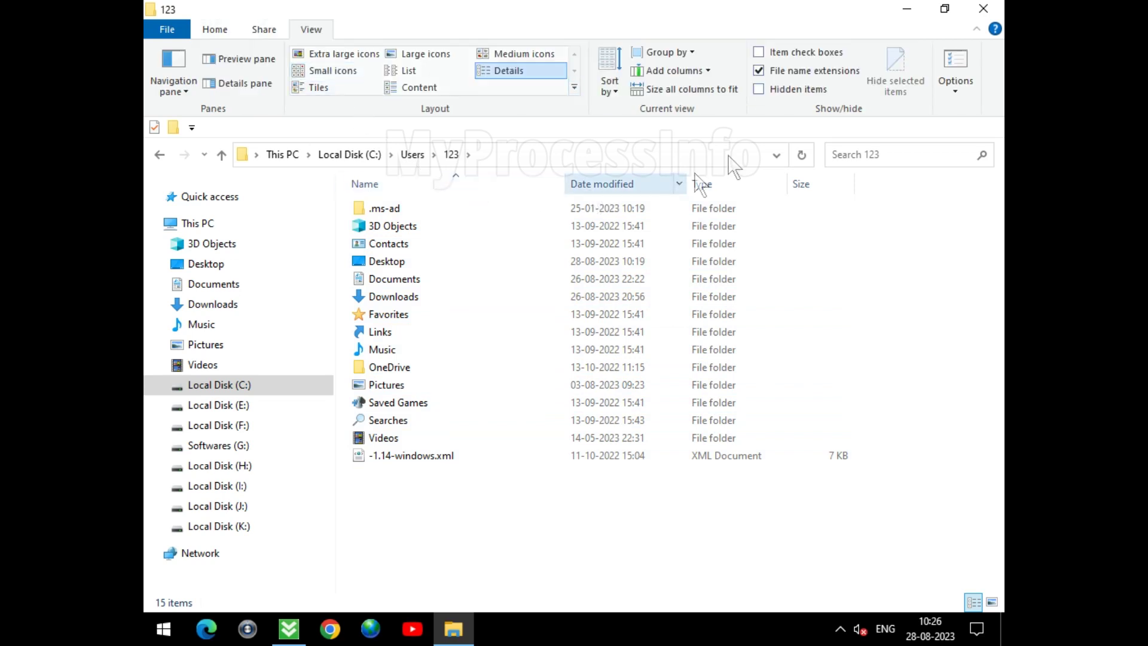
left_click(771, 89)
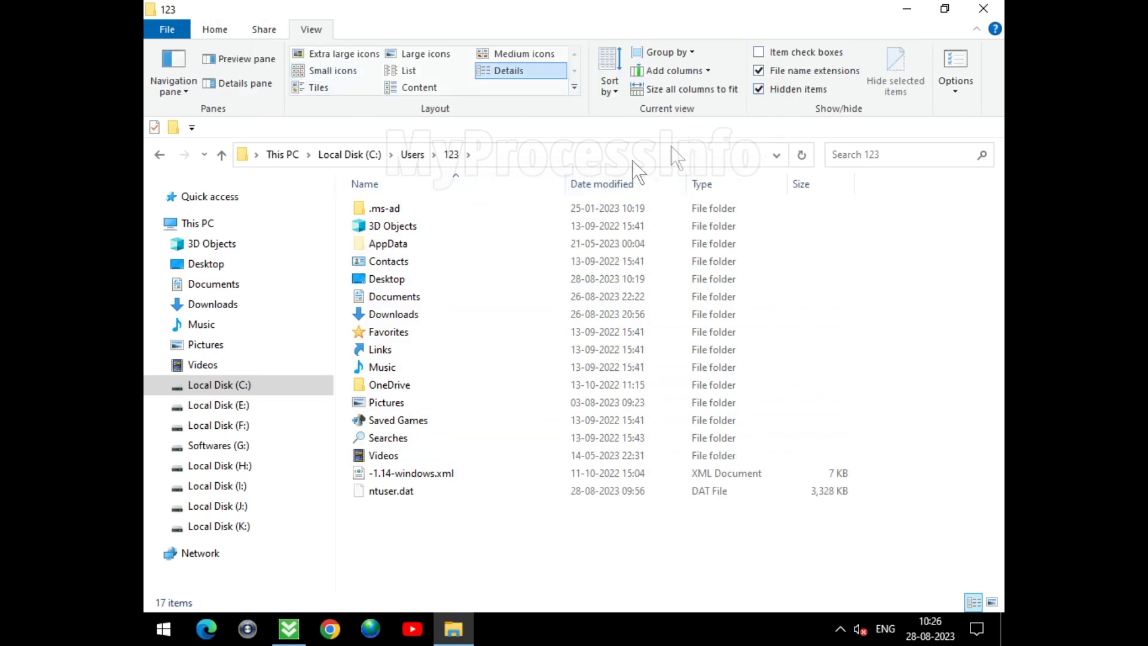
left_click(427, 243)
left_click(474, 242)
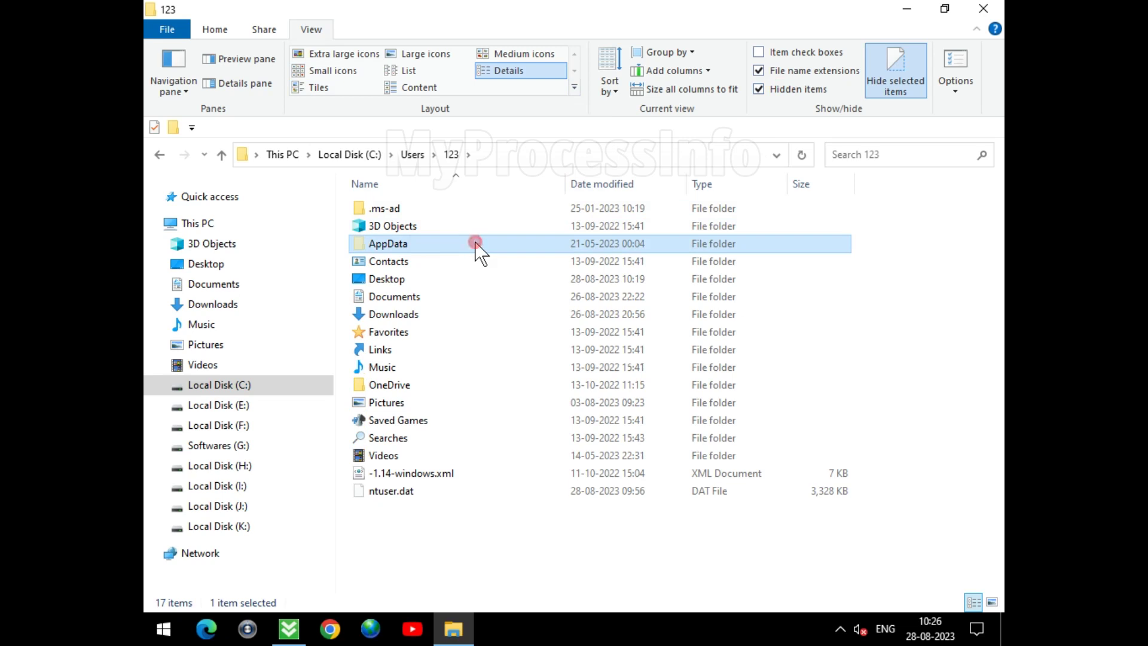
double_click(474, 242)
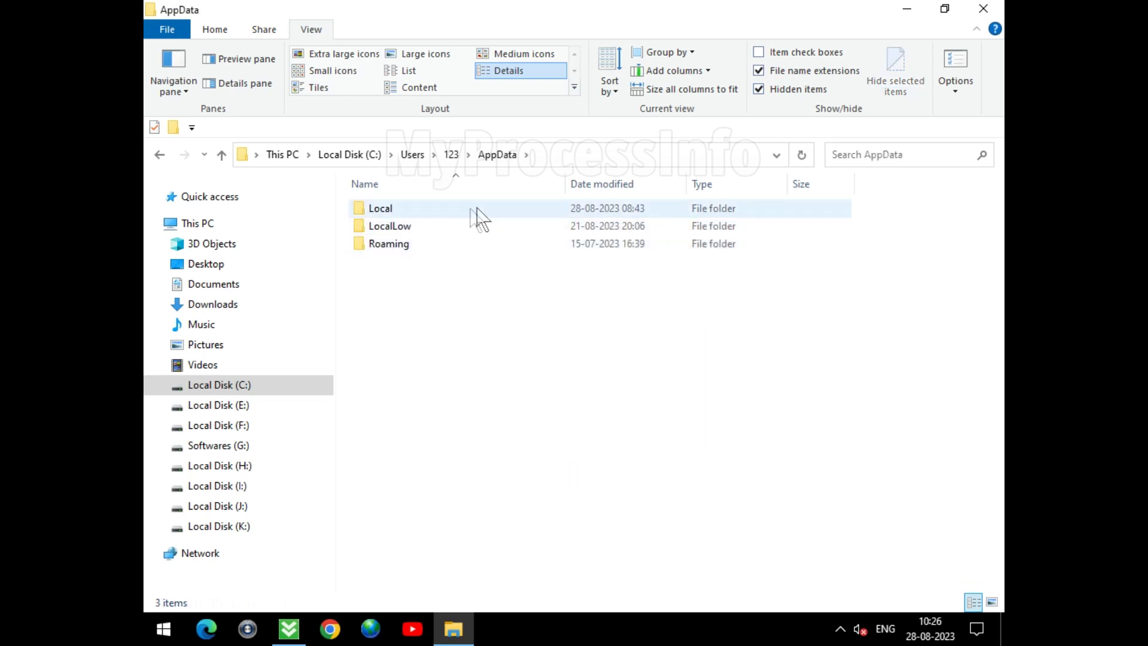
double_click(506, 208)
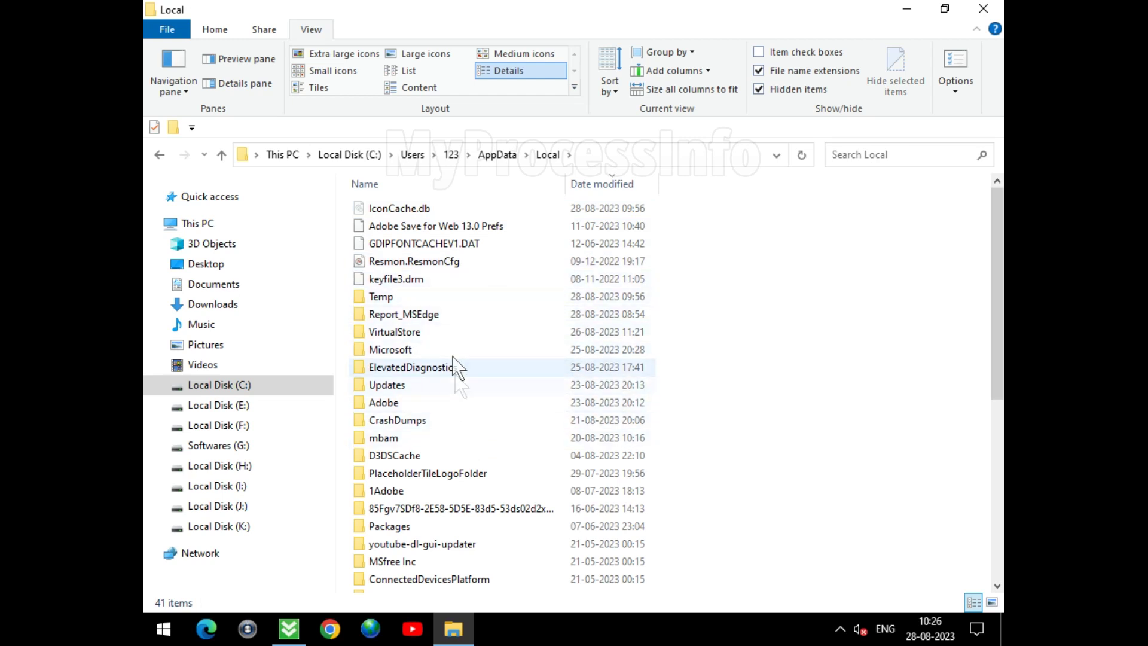
Step: Delete _Setup_MSEdge.exe from the Report_MSEdge folder in AppData\Local and close the File Explorer window
double_click(502, 315)
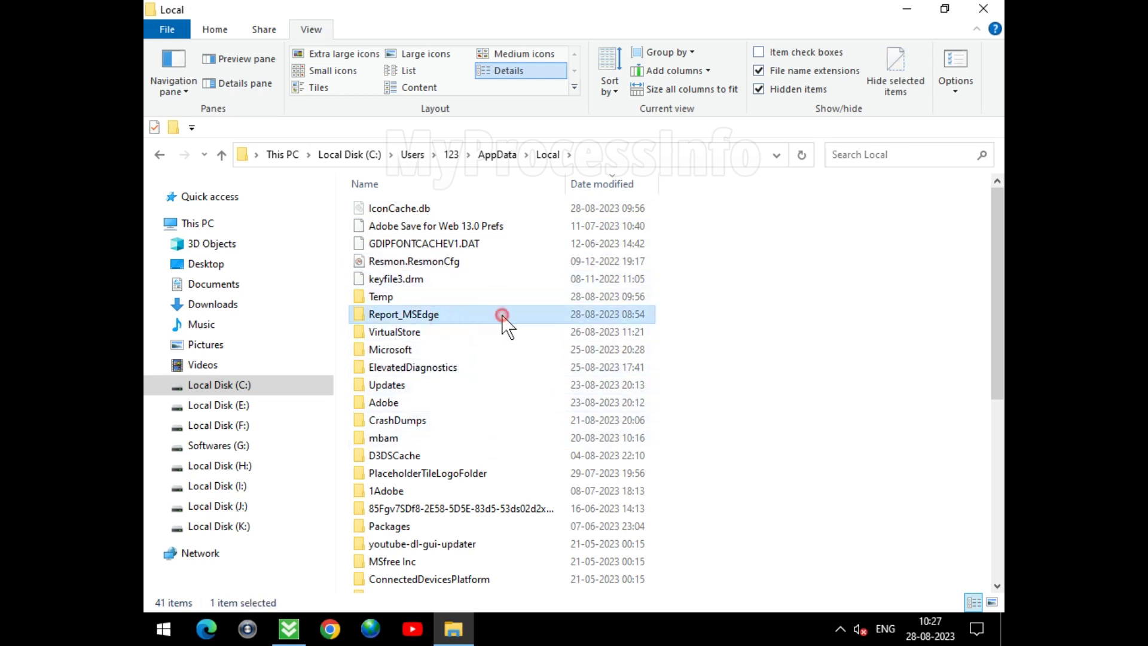
left_click(443, 208)
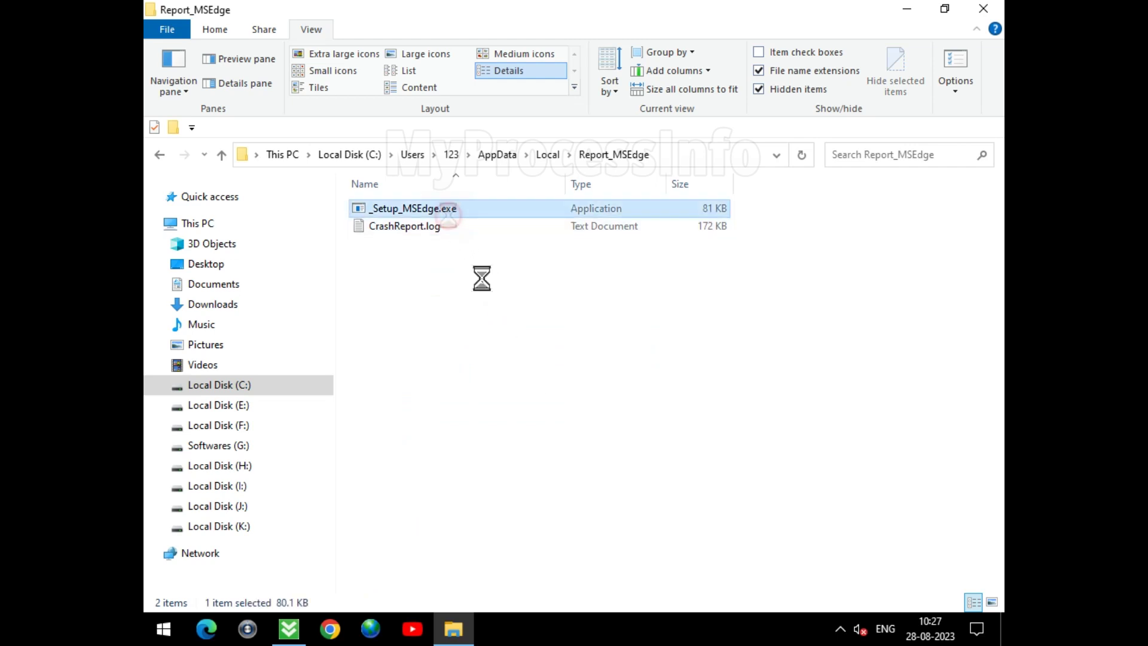
right_click(470, 210)
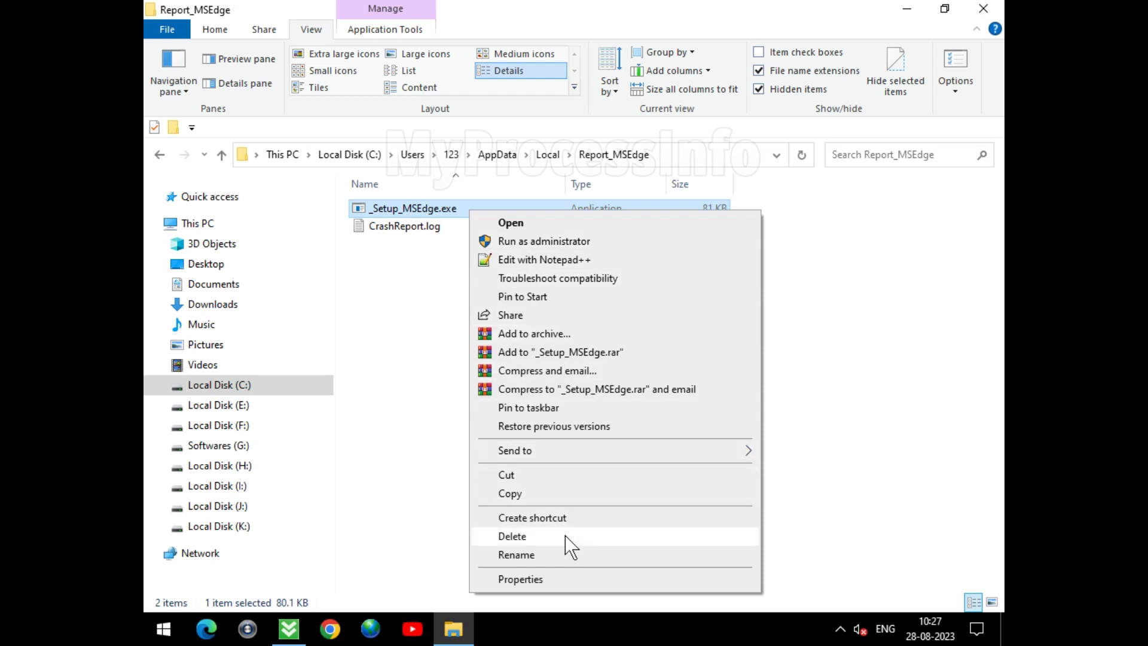
left_click(616, 538)
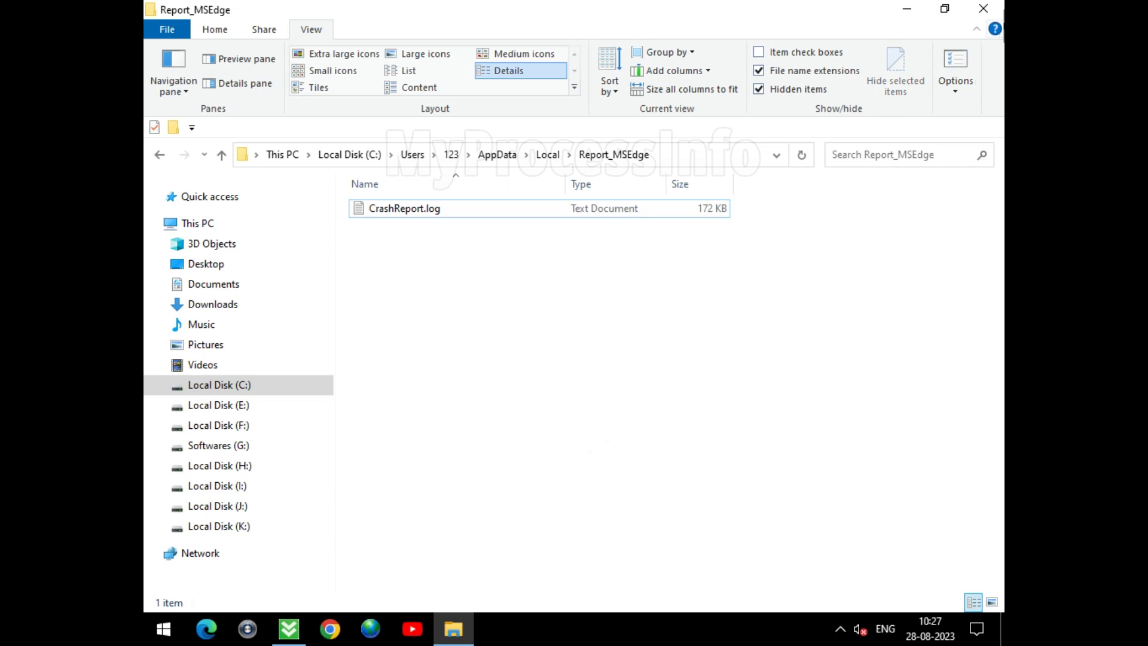
left_click(999, 8)
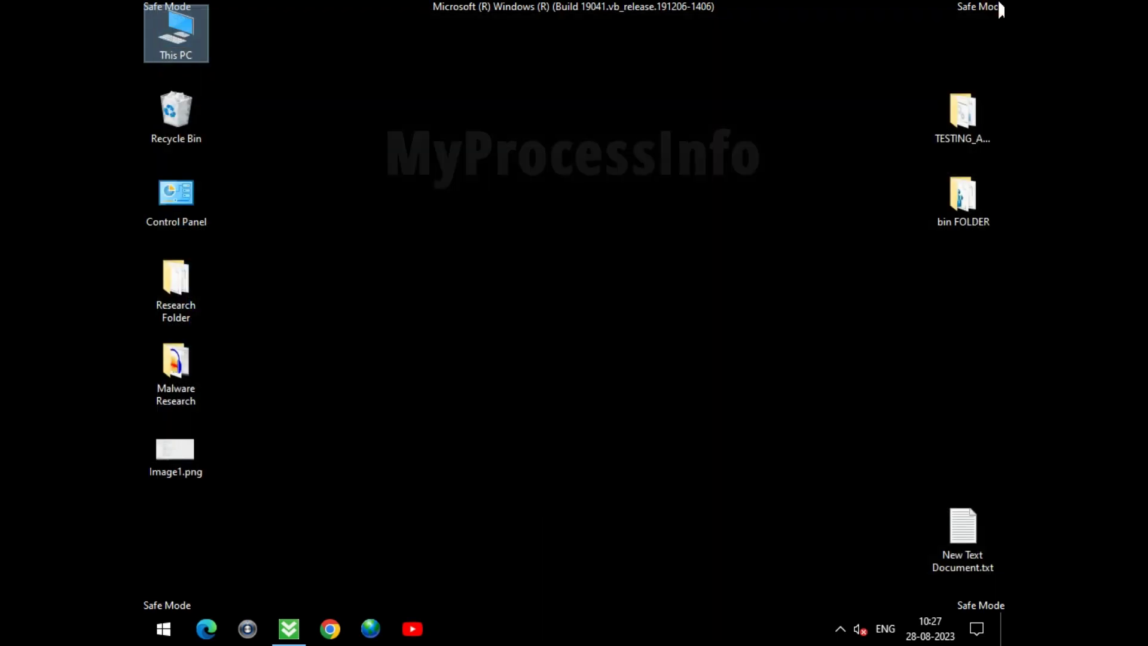
left_click(565, 326)
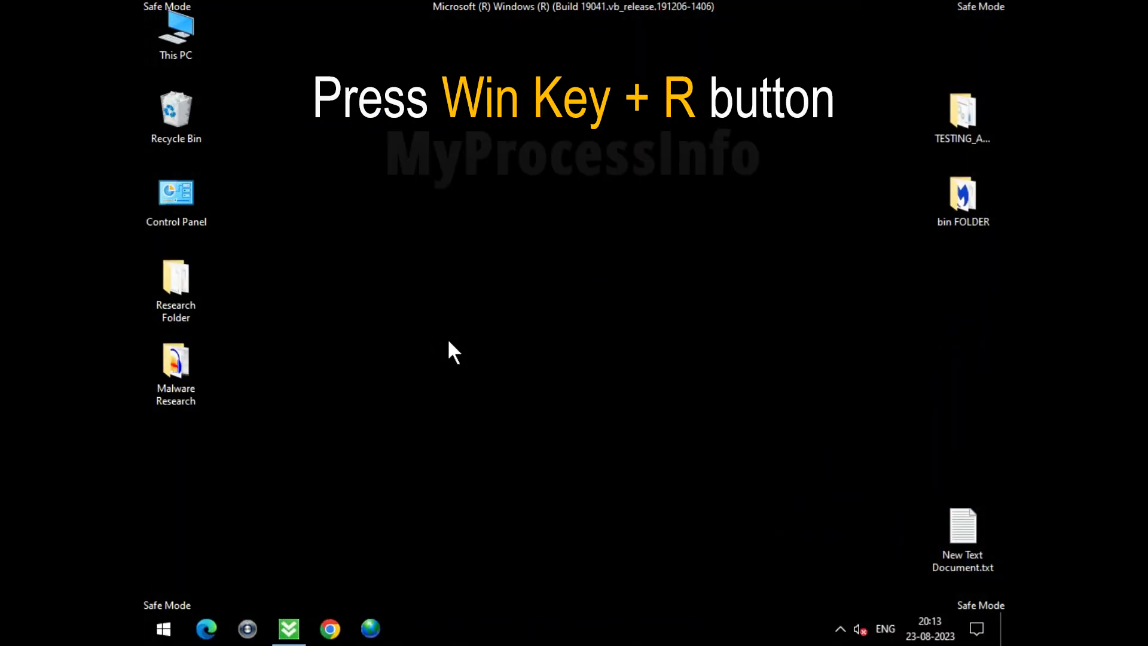
Step: Open the user's temporary files folder by running %temp% from the Run dialog
key("super+r")
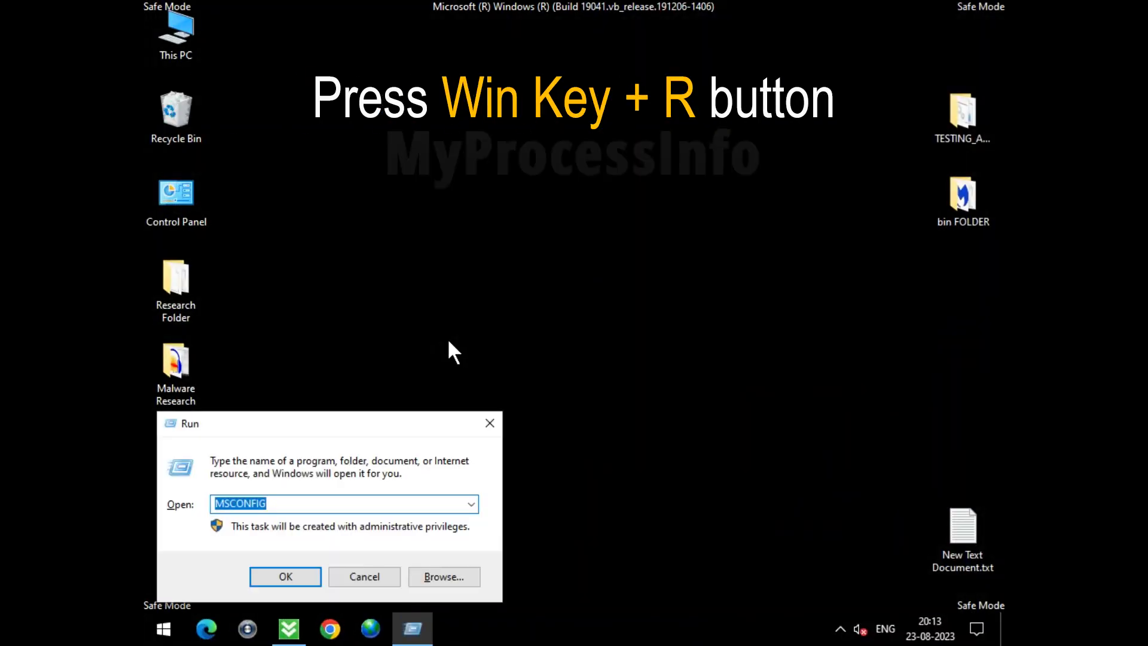
key("BackSpace")
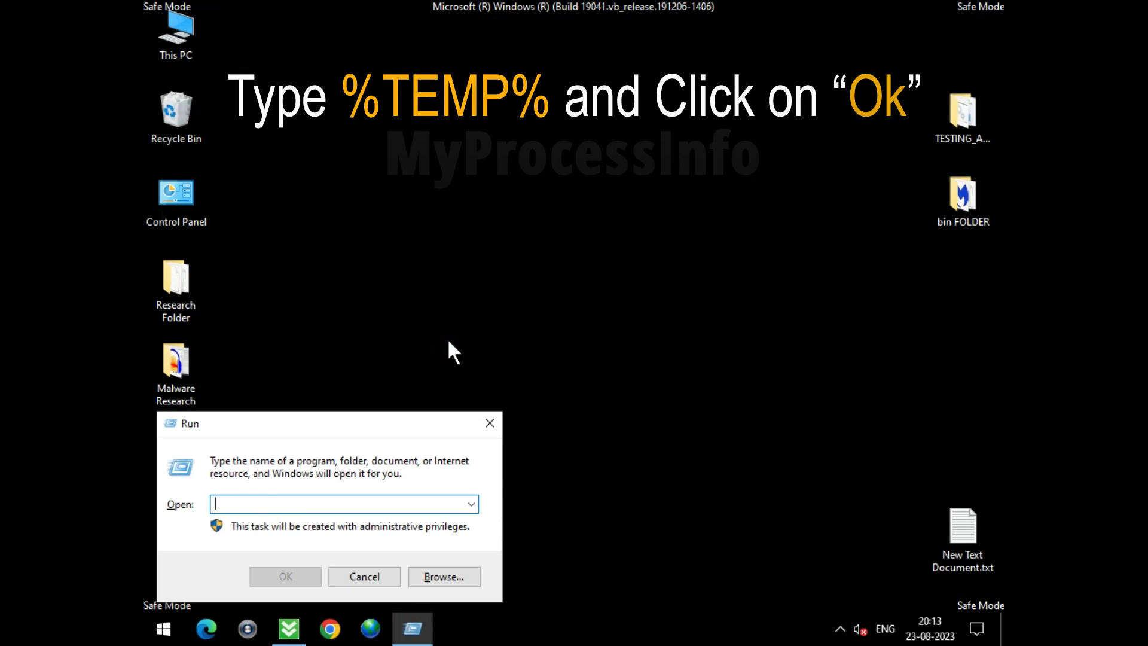
type("%")
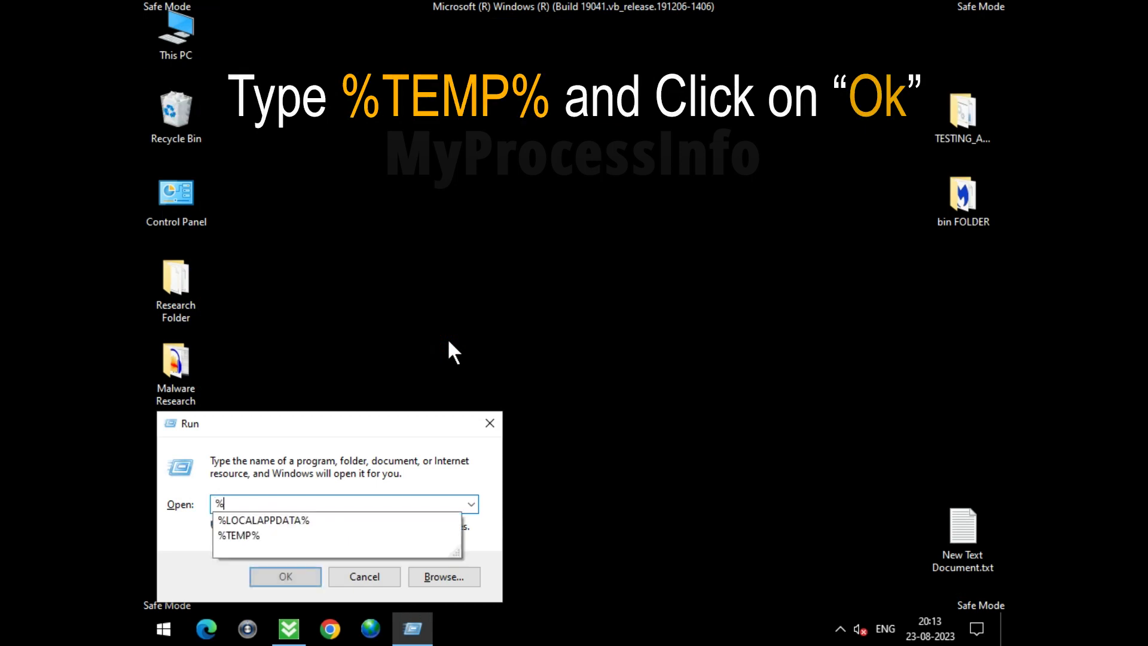
type("temp")
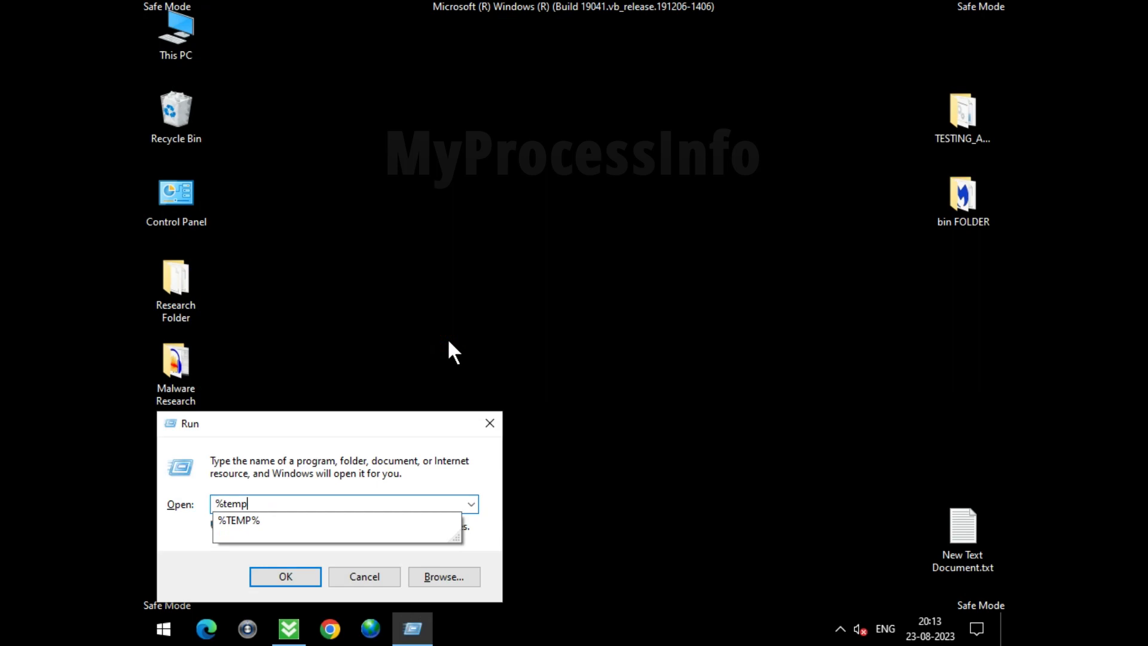
type("%")
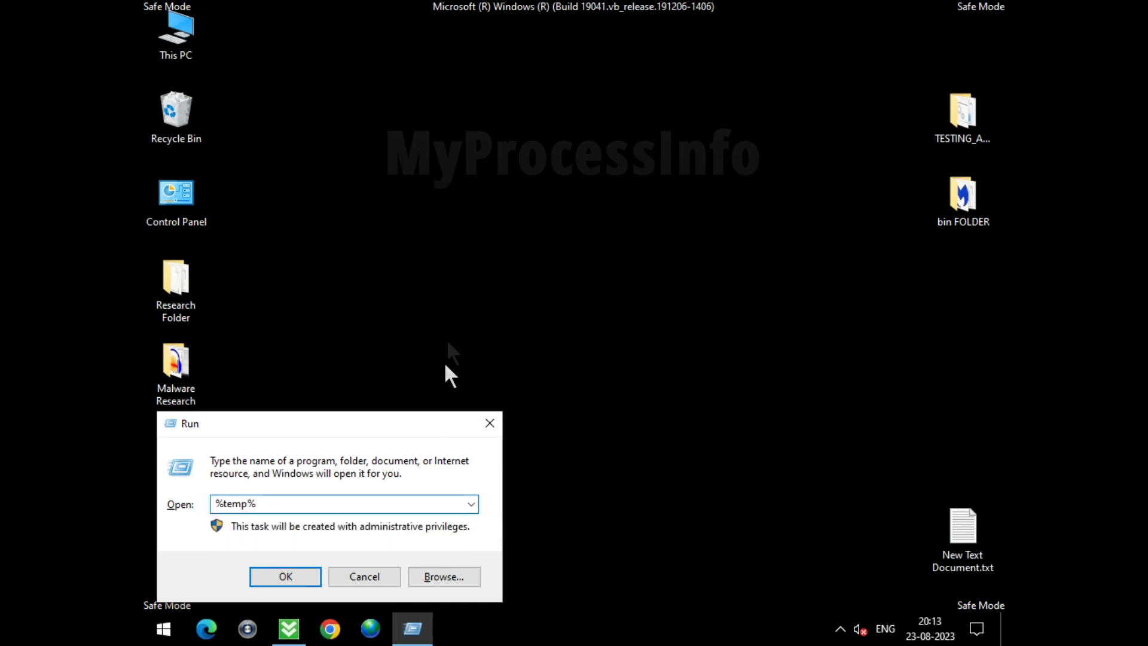
left_click(298, 571)
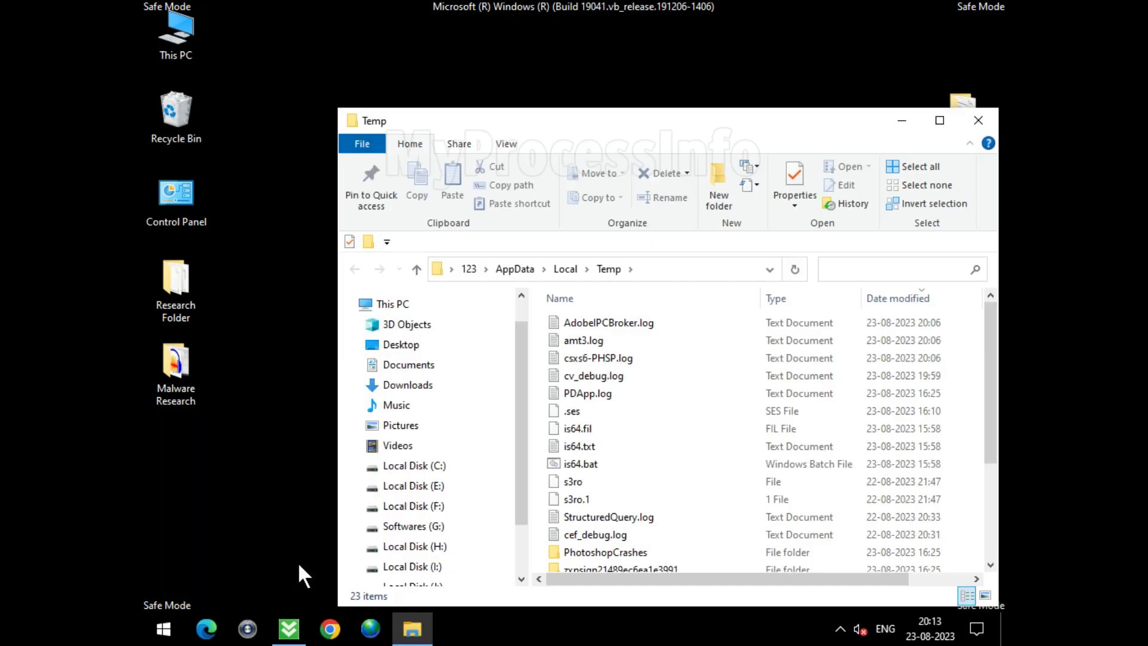
Step: Maximize the Temp folder window and delete all files and folders in it
double_click(619, 122)
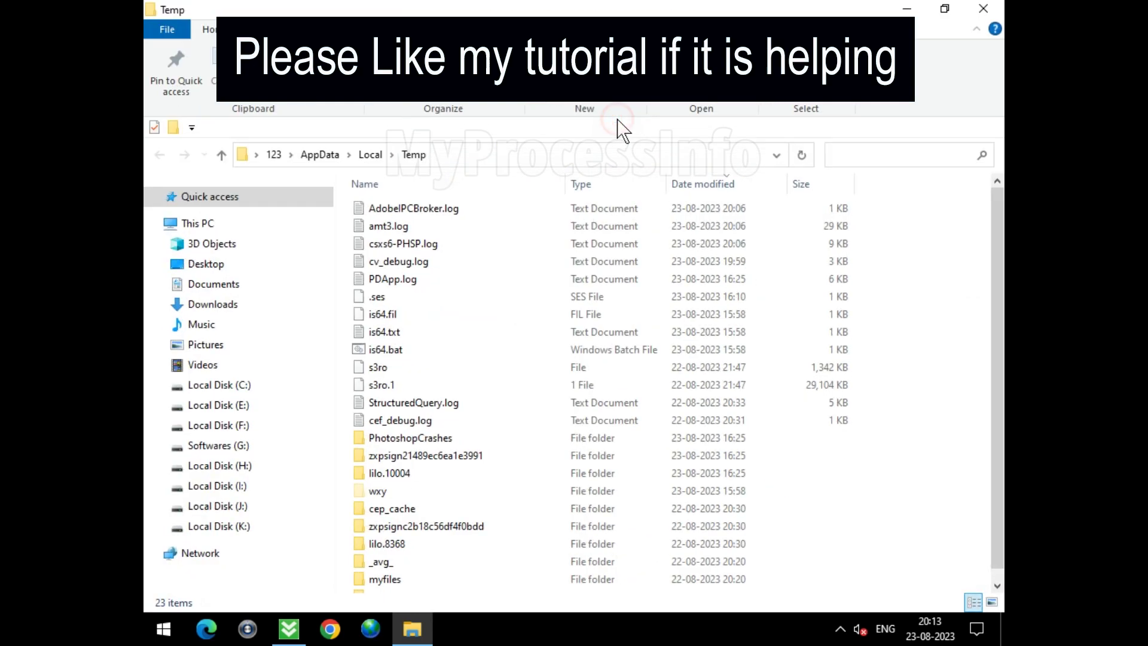
left_click(485, 322)
key("ctrl+a")
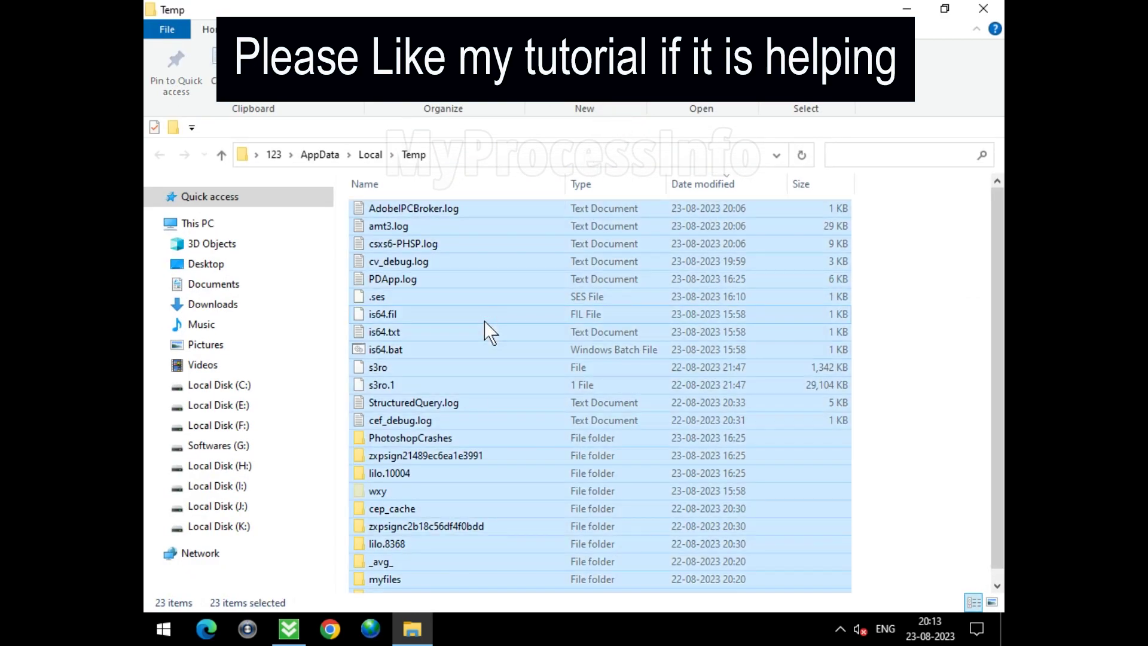
right_click(509, 367)
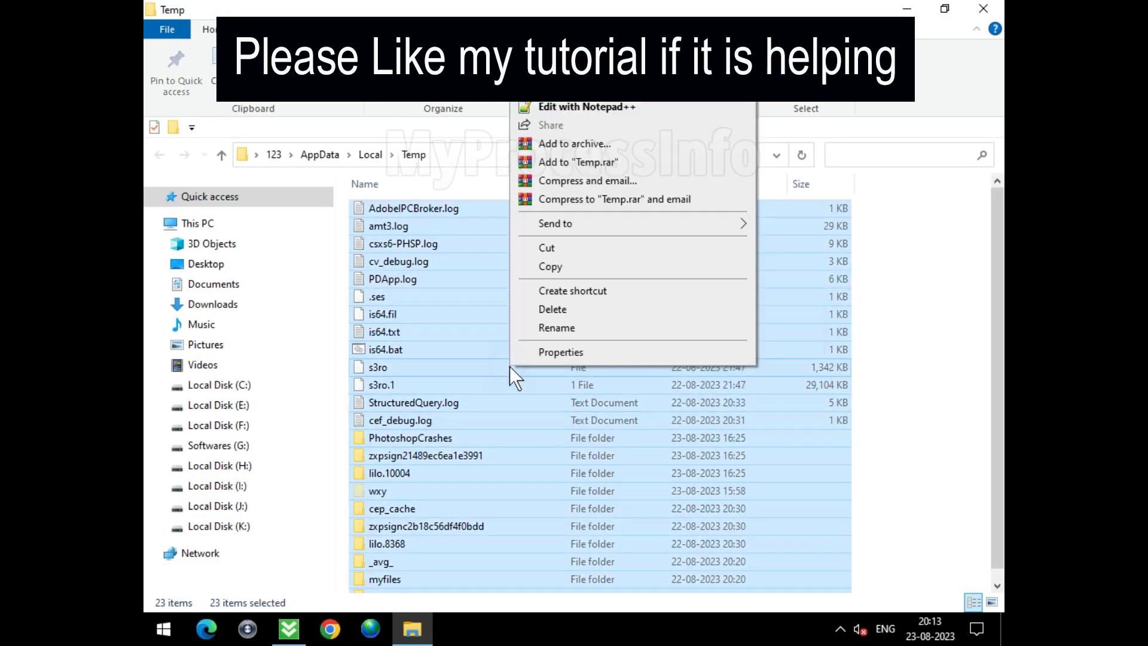
left_click(591, 311)
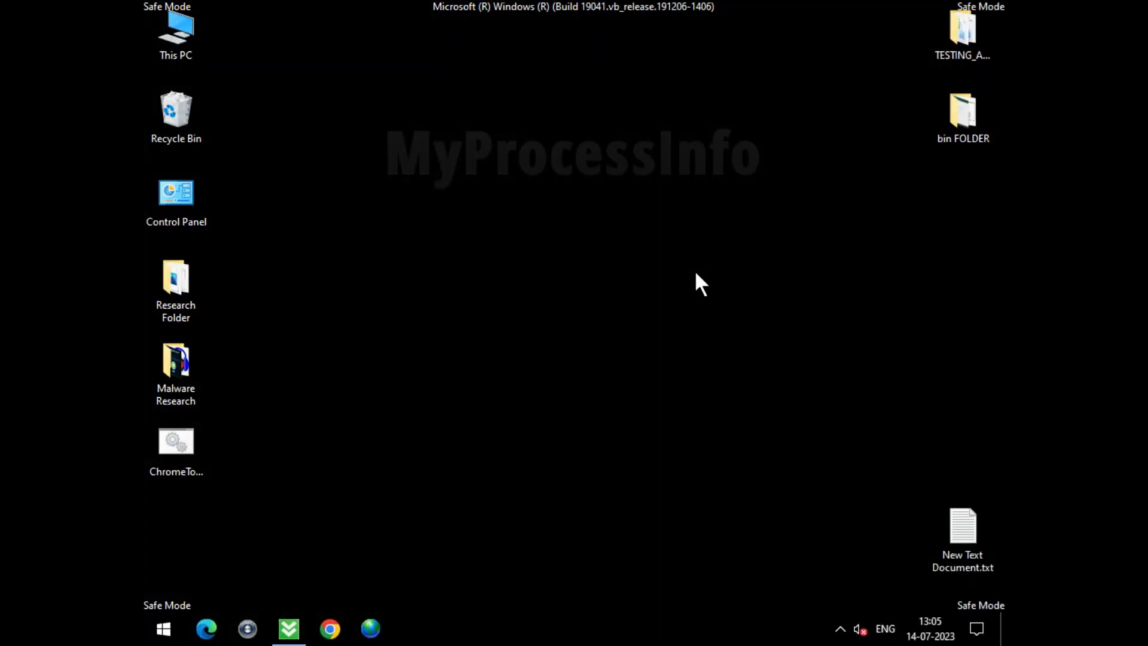
Step: Open System Configuration by running msconfig from the Run dialog
key("super+r")
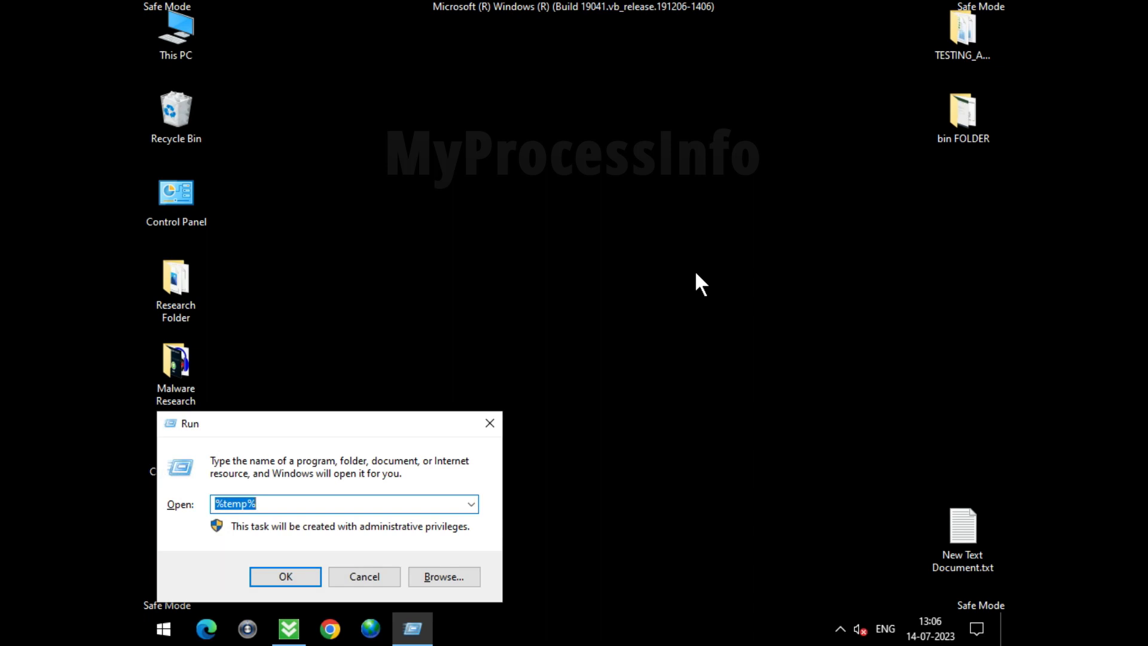
type("MS")
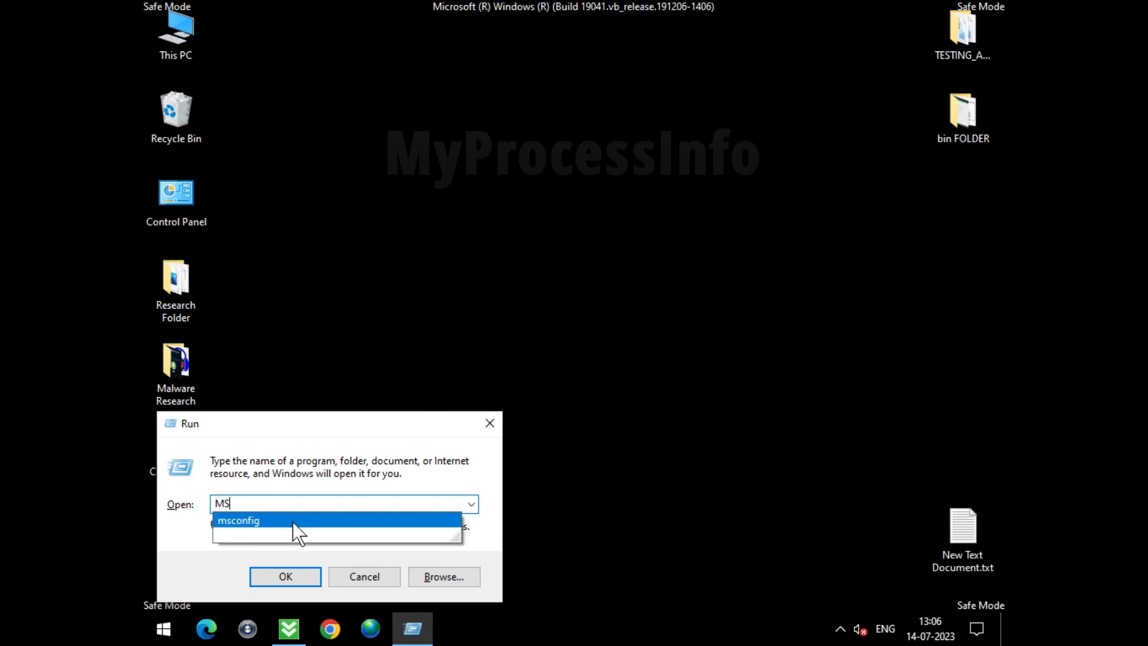
left_click(295, 521)
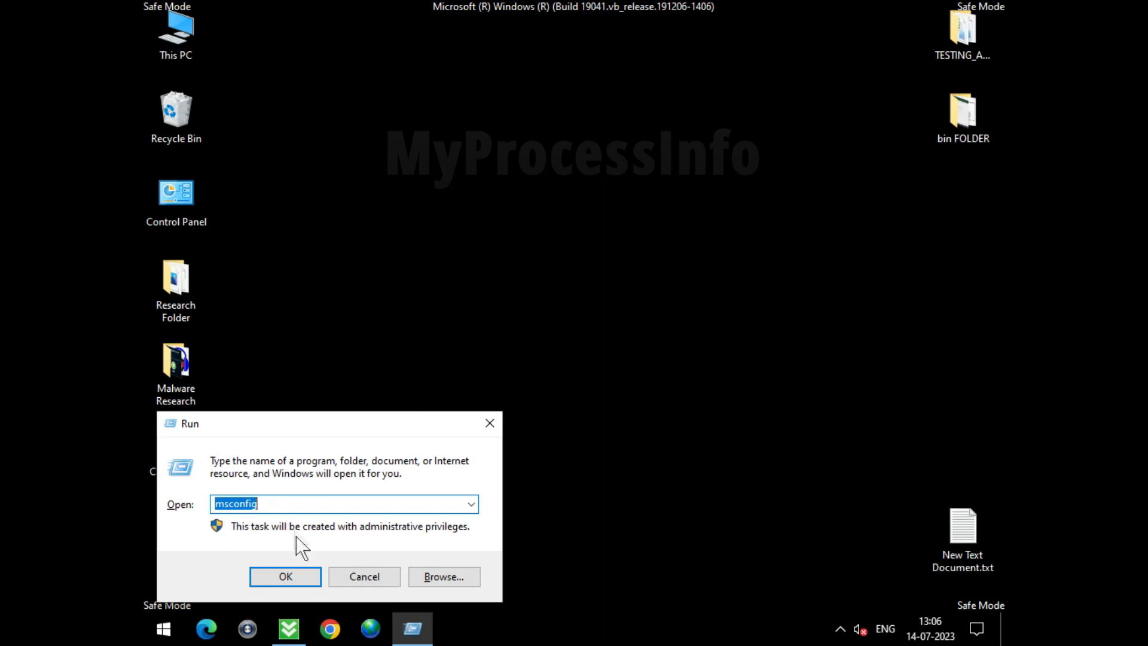
left_click(293, 574)
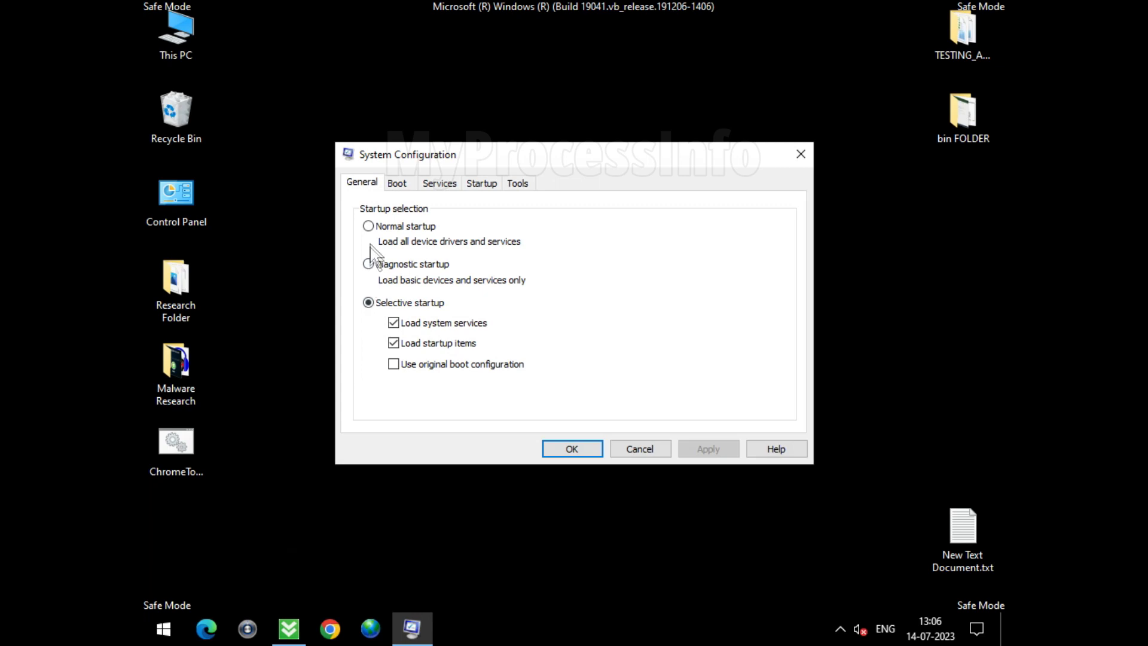
Step: Set the startup selection to Normal startup, apply it, and restart the computer
left_click(368, 227)
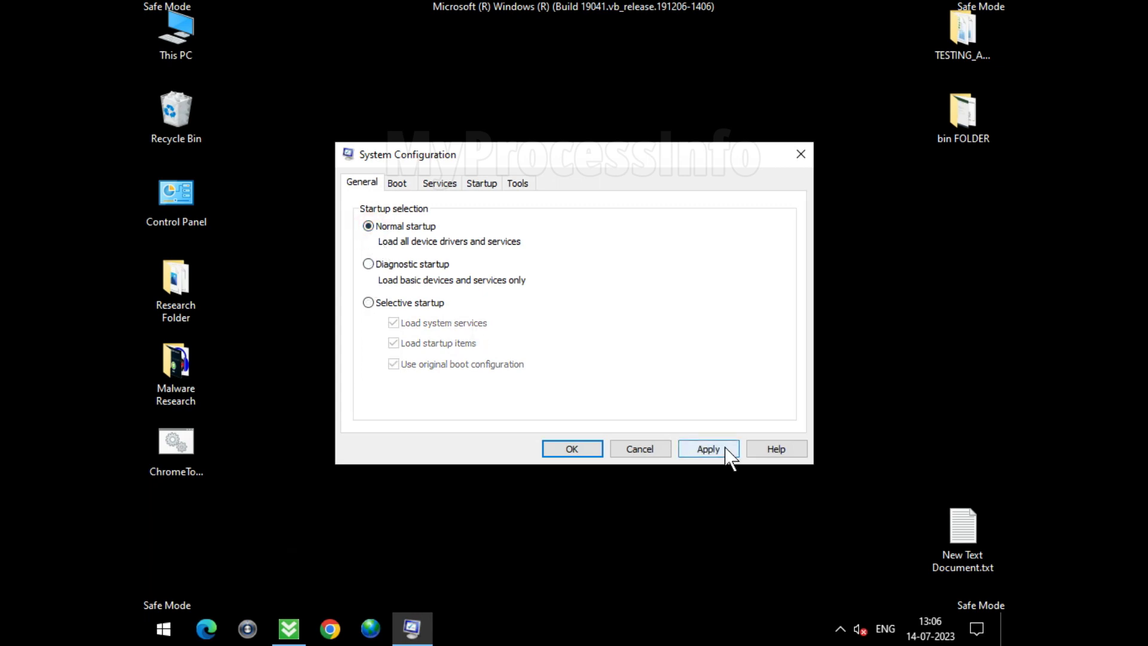
left_click(725, 448)
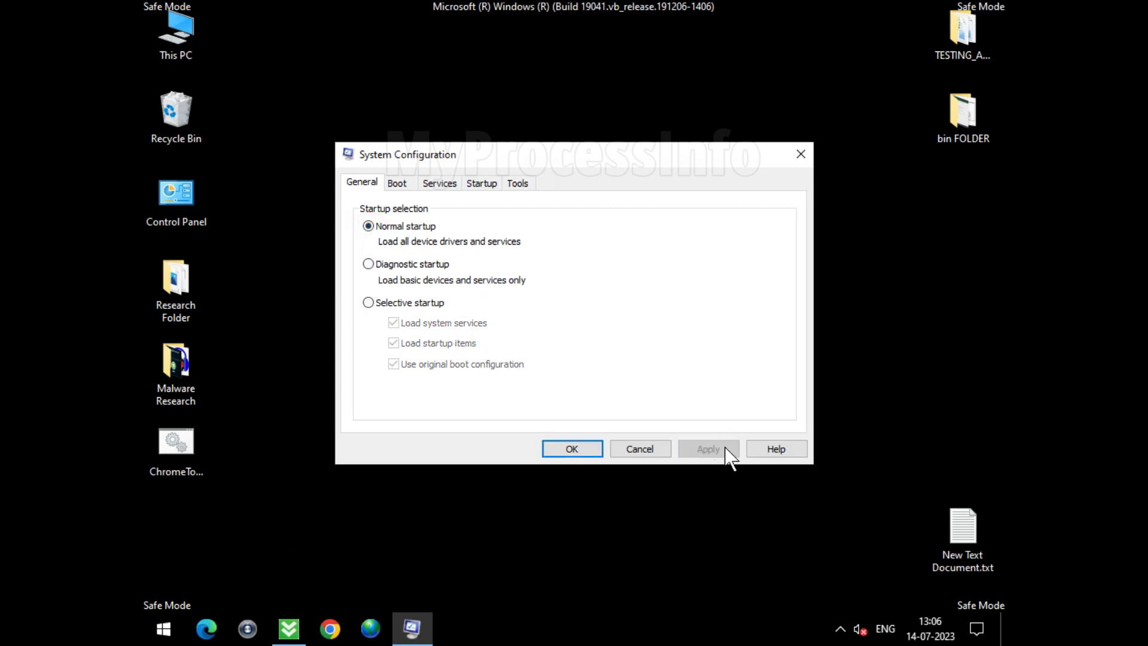
left_click(573, 450)
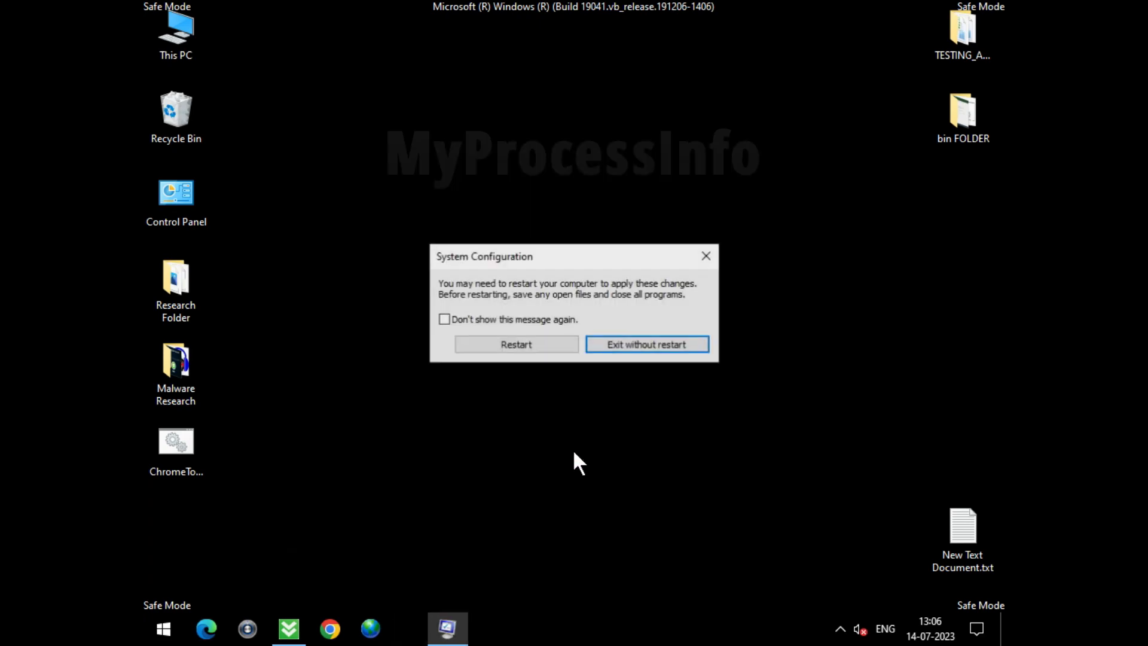
left_click(519, 347)
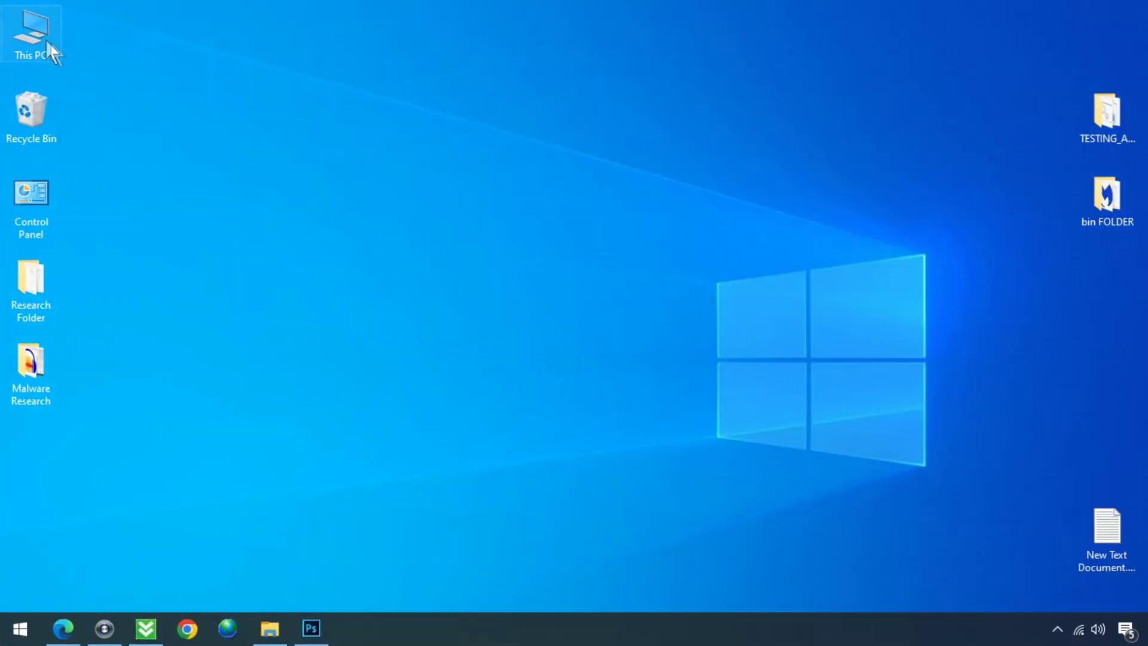
Step: Check the TEST folder on Softwares (G:) for Only For Test Purpose.exe, and close the File Explorer window
double_click(47, 41)
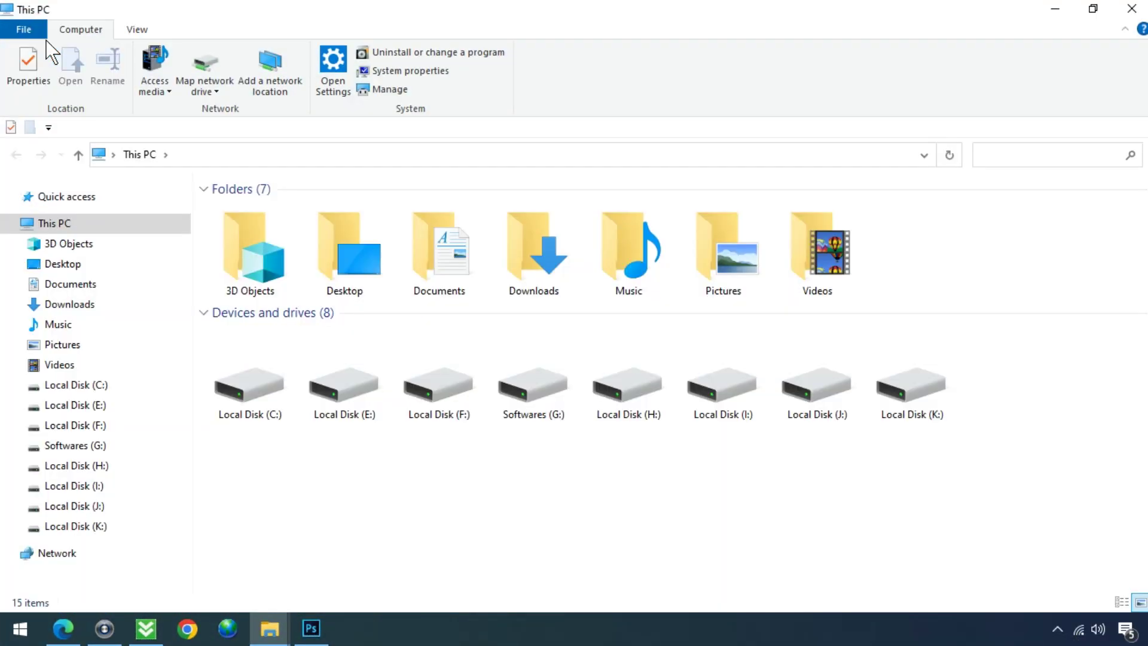
left_click(93, 445)
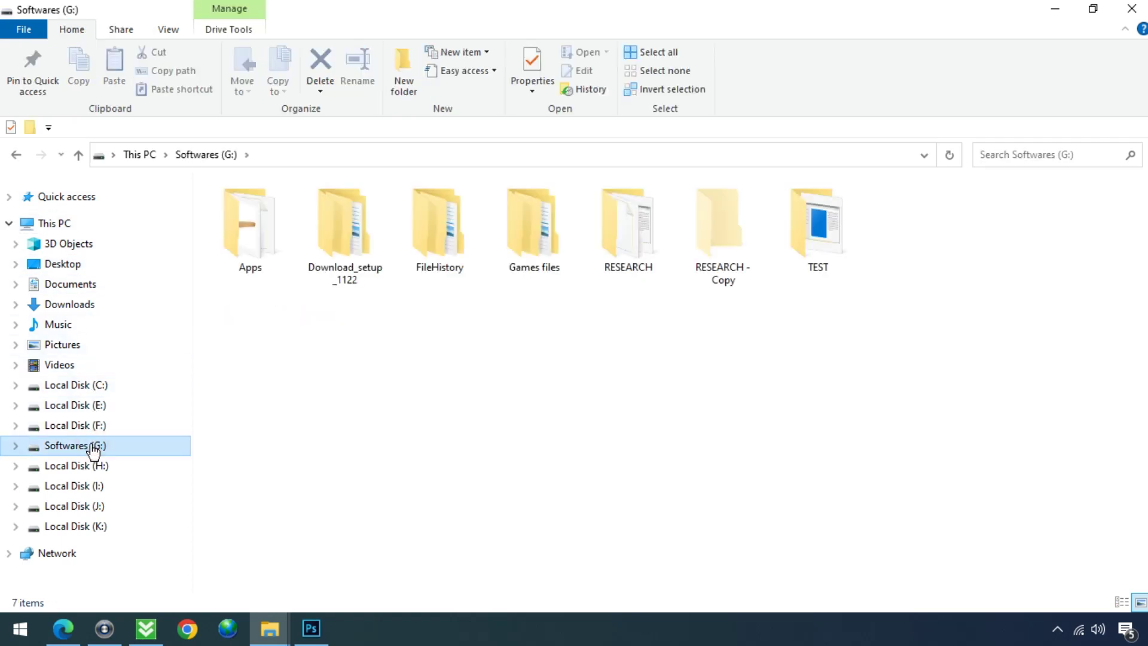
left_click(824, 243)
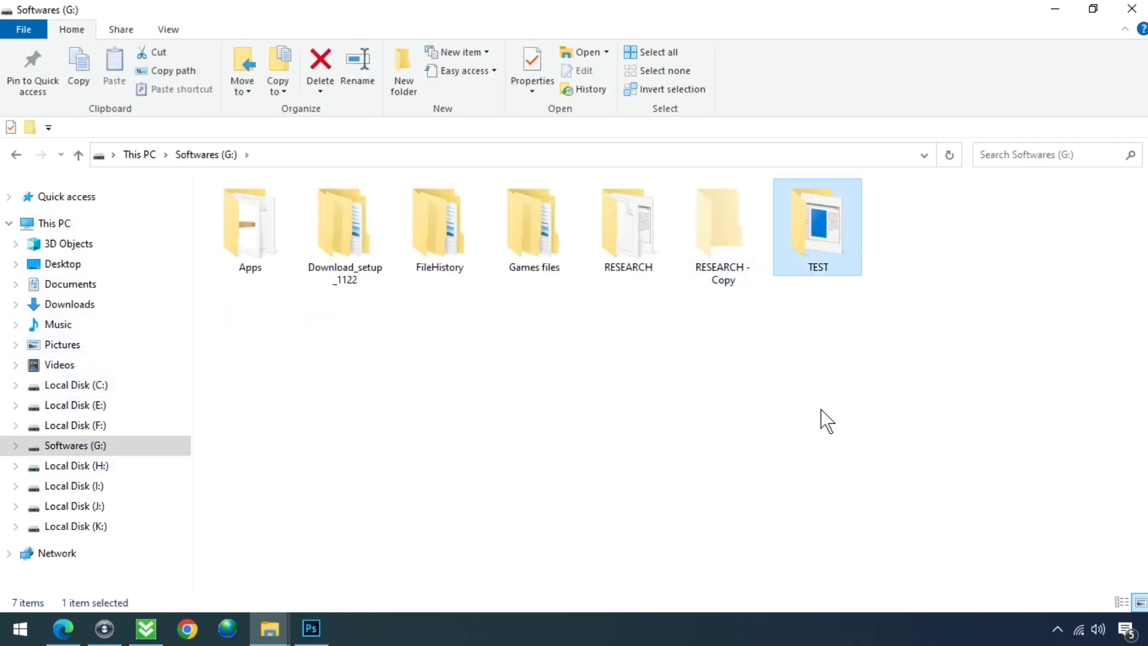
double_click(820, 263)
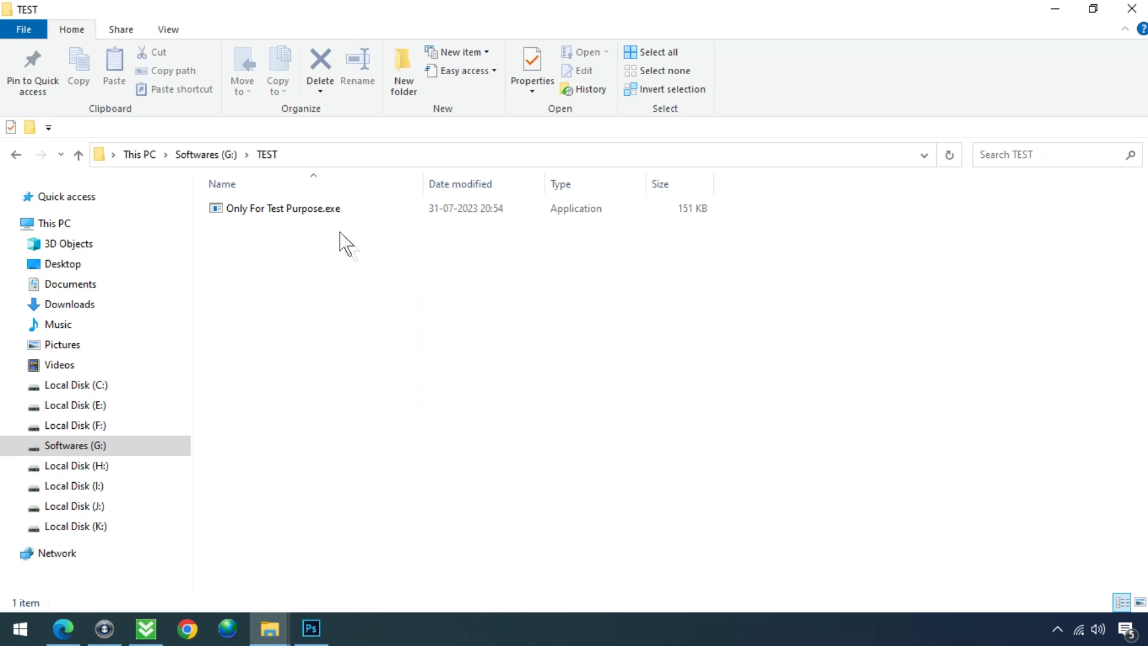
left_click(315, 217)
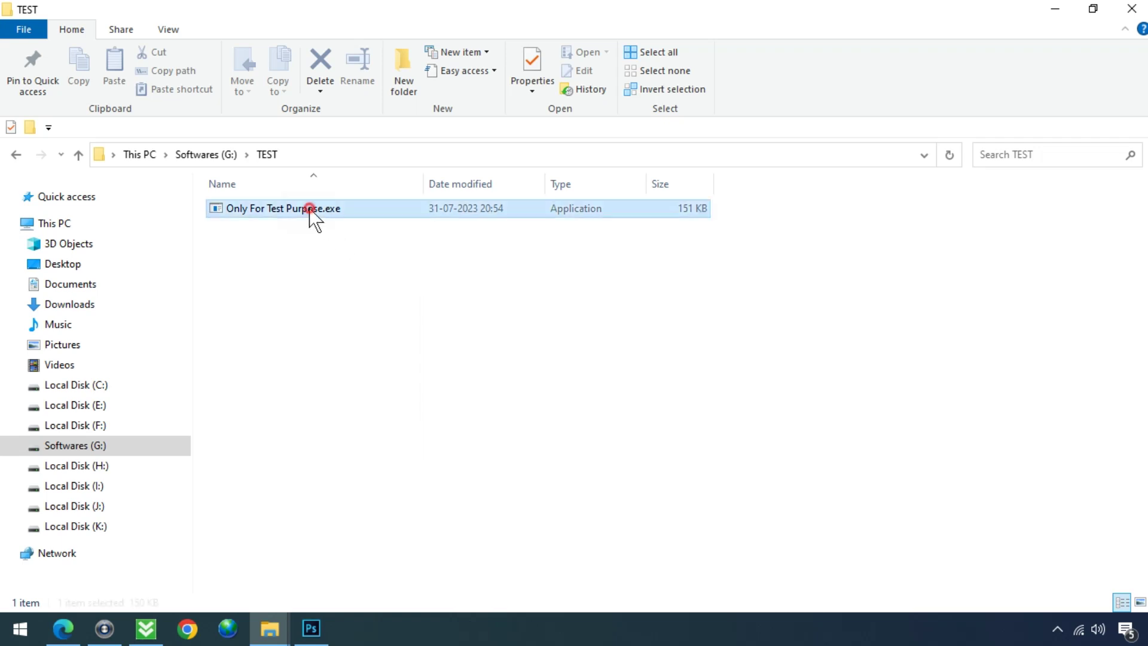
left_click(373, 273)
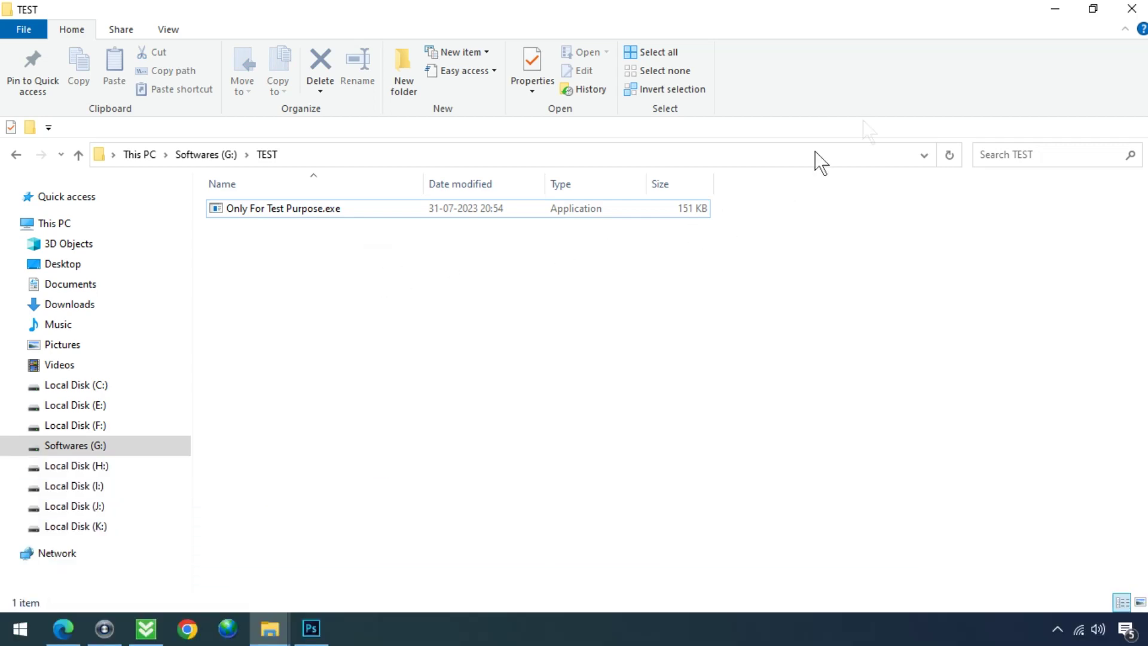
left_click(1123, 11)
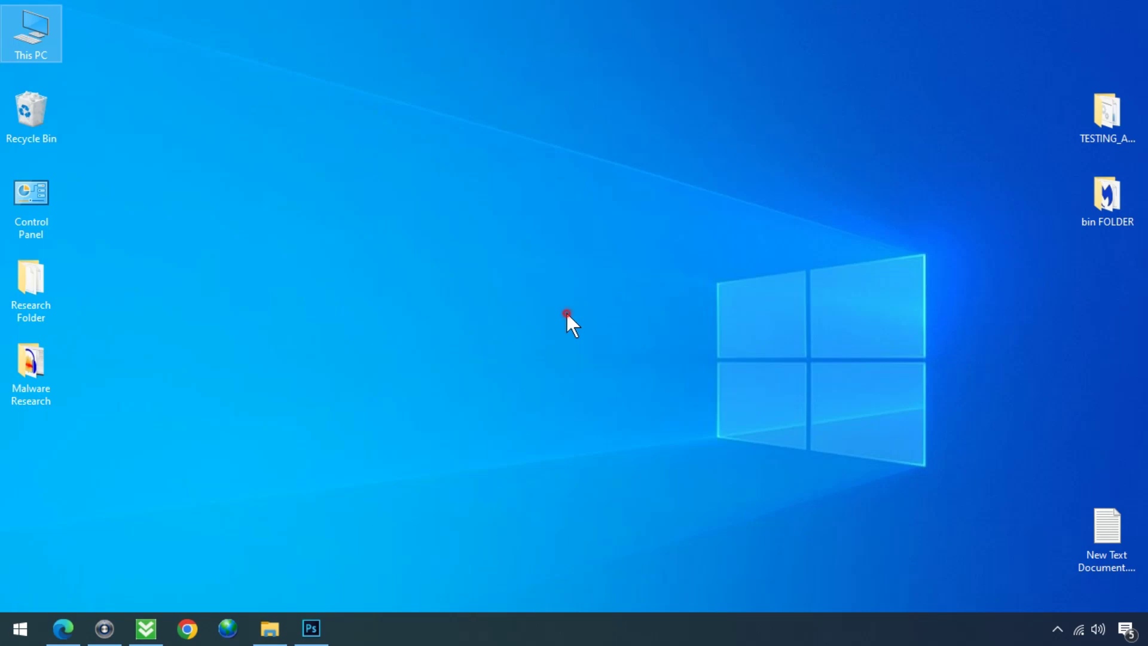
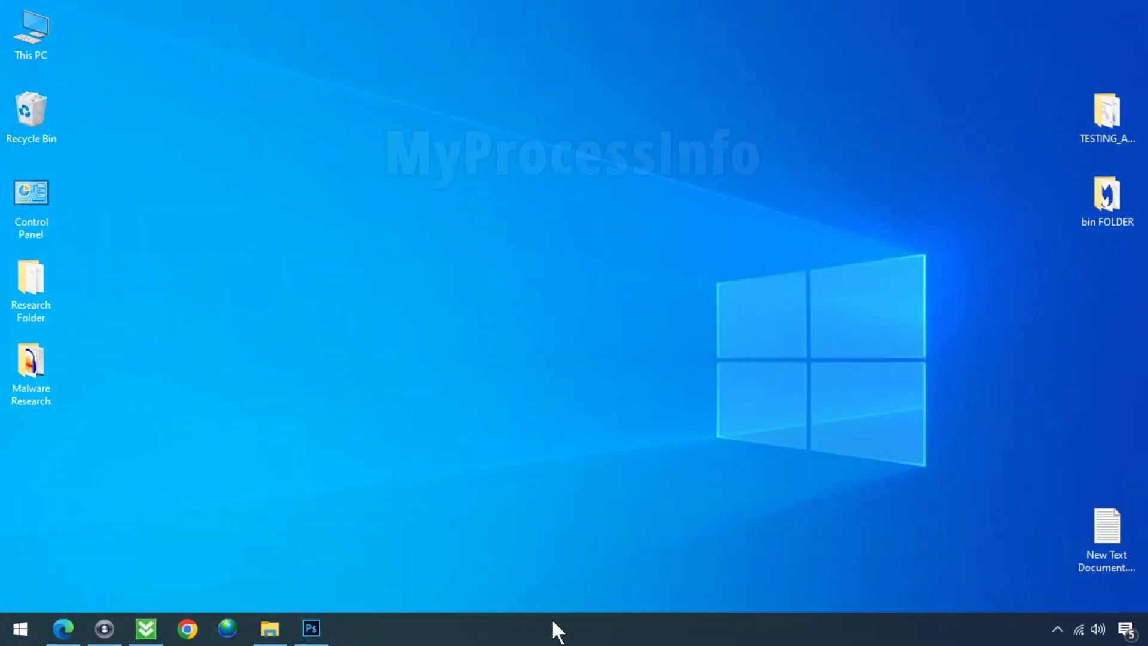
Step: Open the taskbar settings, search the settings for Windows Security, and open the Windows Security settings page
right_click(556, 631)
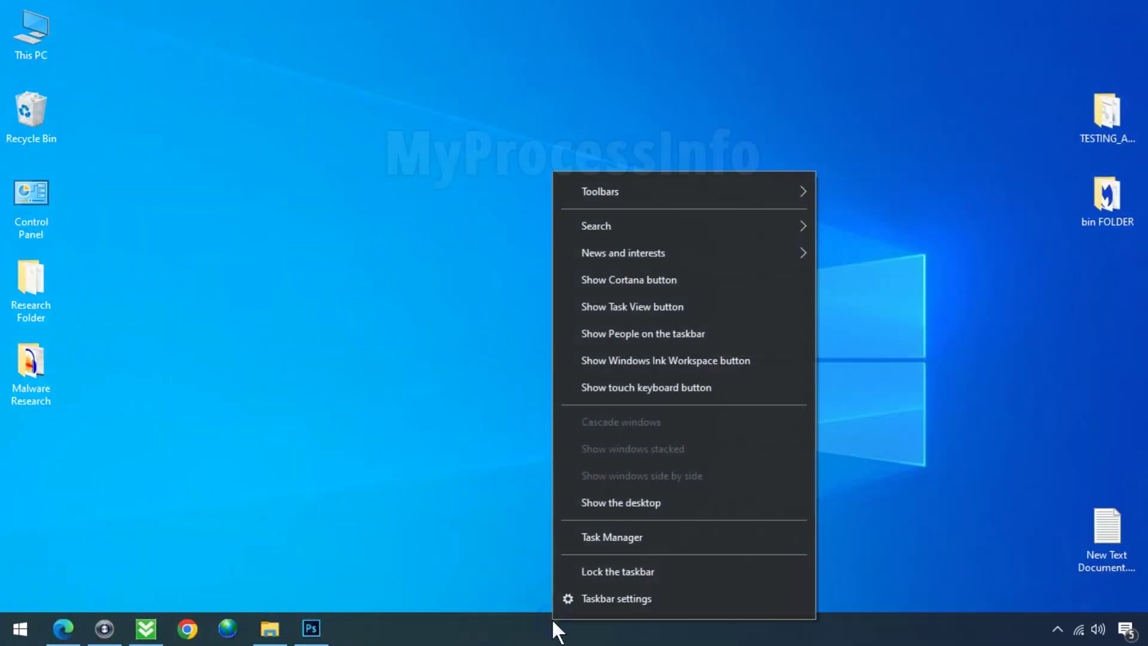
left_click(696, 598)
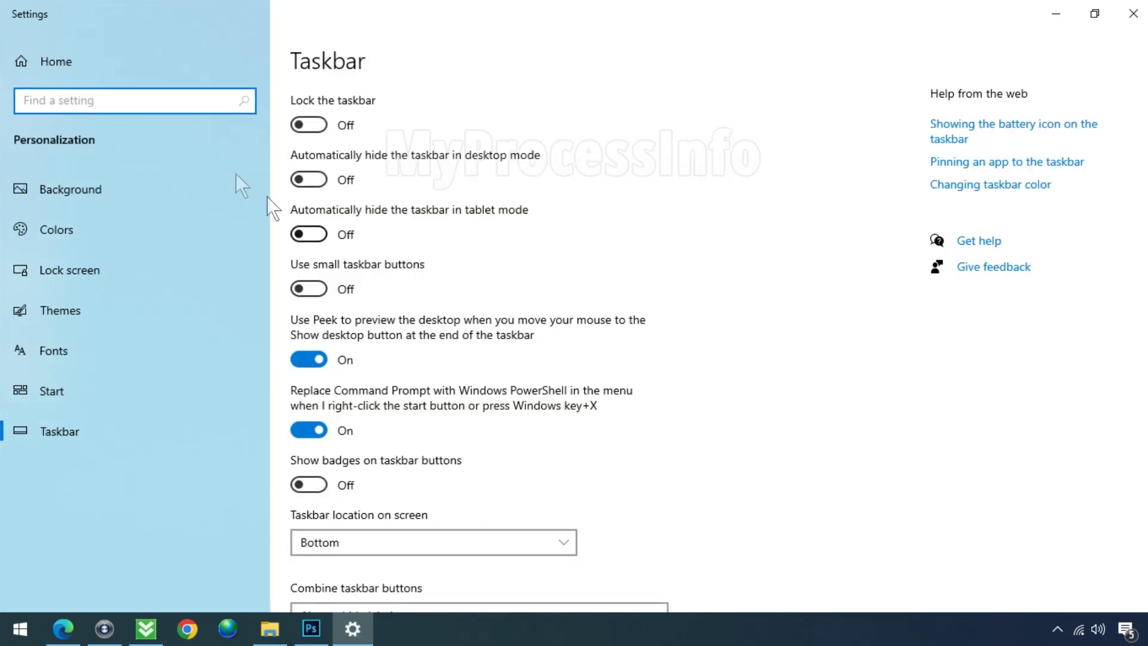
left_click(148, 102)
type("W")
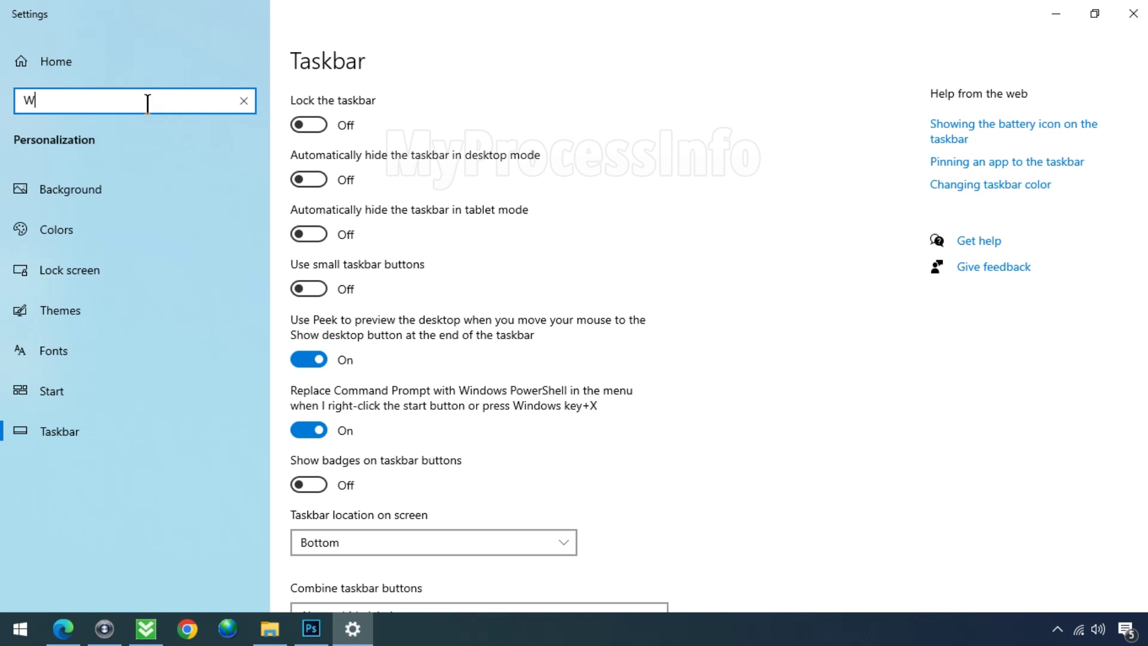
type("indows S")
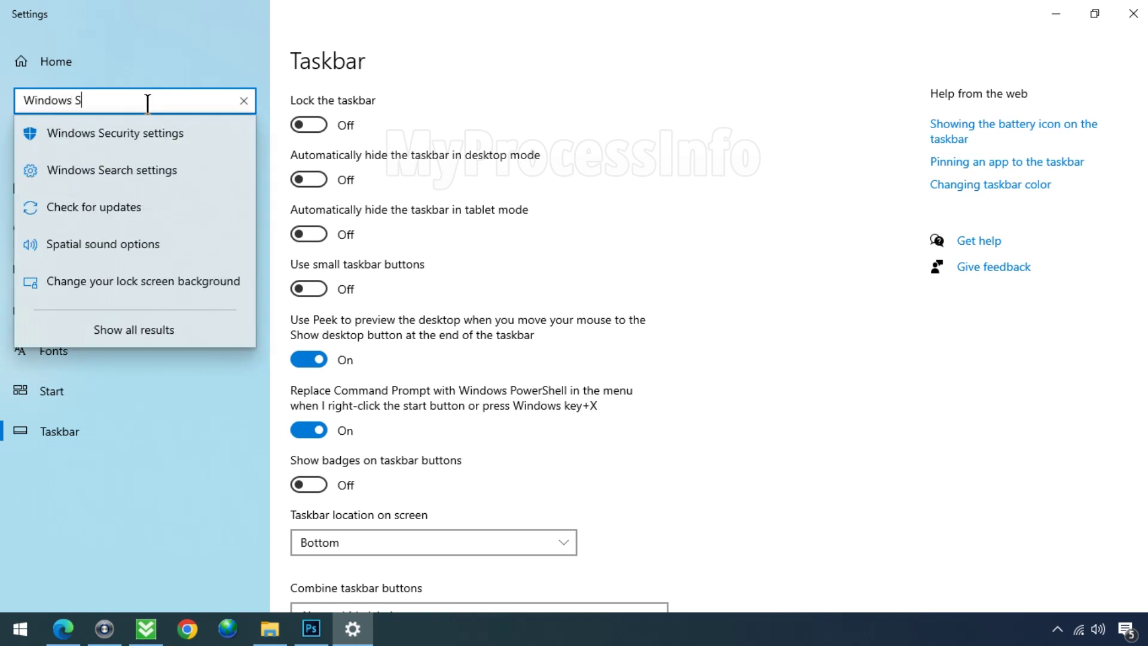
type("ecurity")
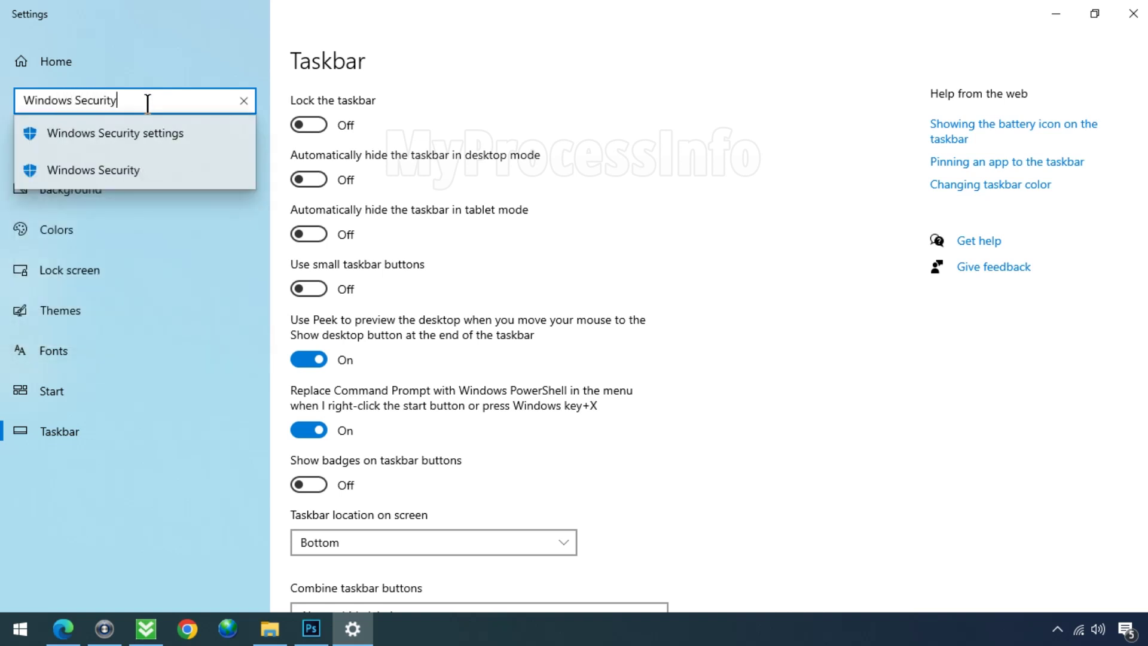
left_click(225, 139)
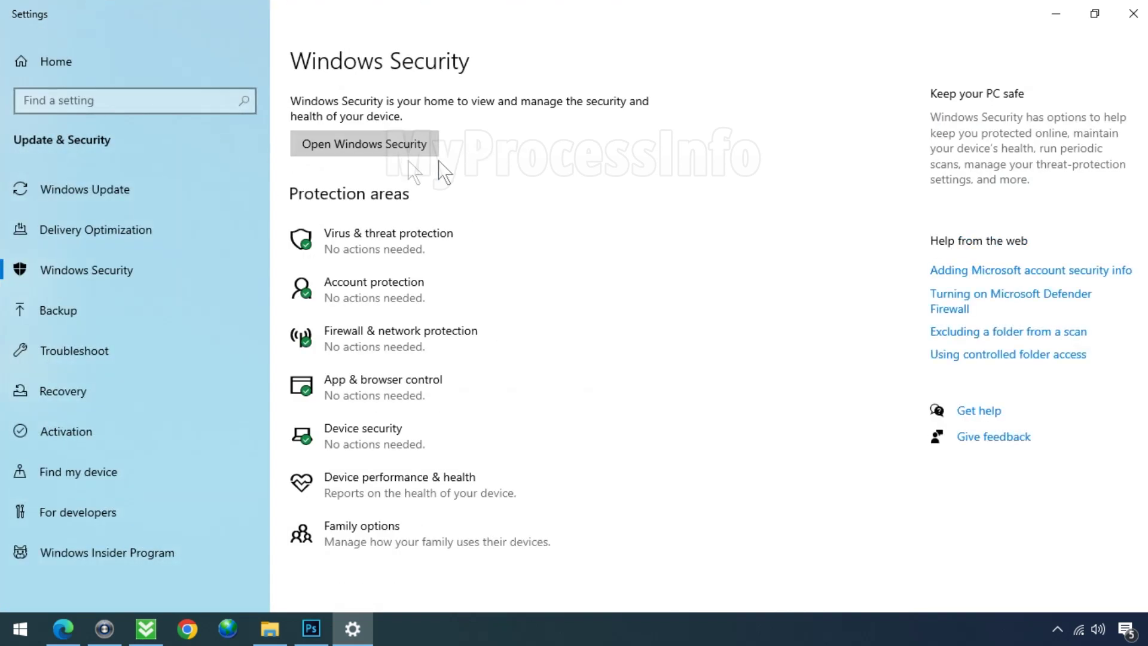
Step: Open Virus & threat protection, go to its managed settings, and open the Exclusions page for Microsoft Defender Antivirus
left_click(545, 248)
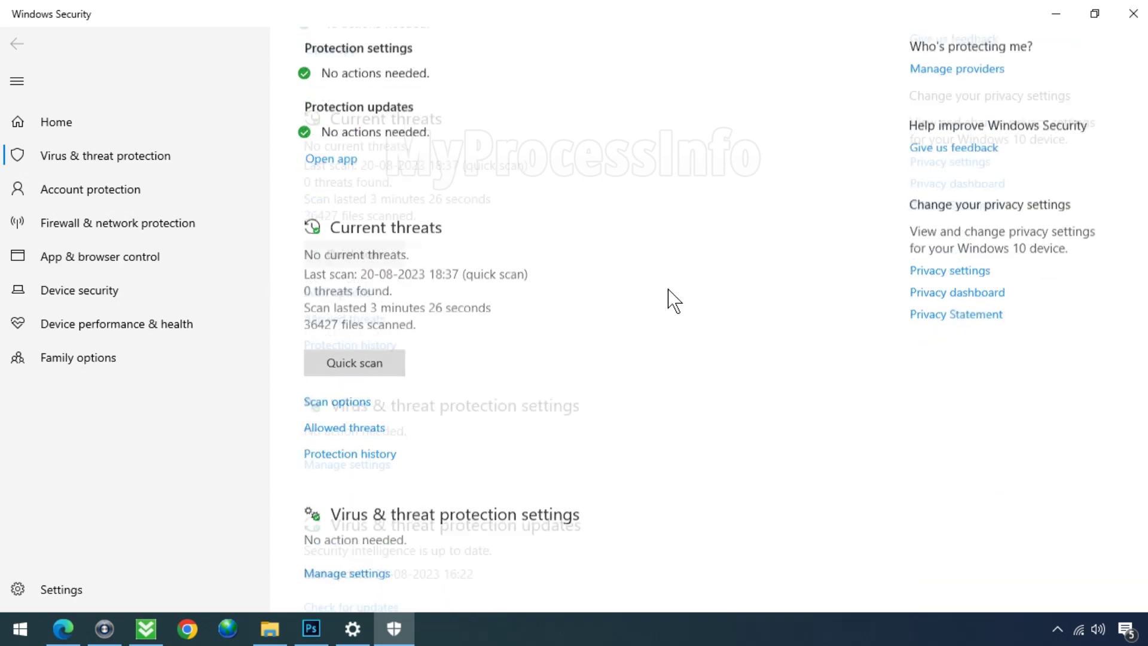
scroll(668, 290, "down", 5)
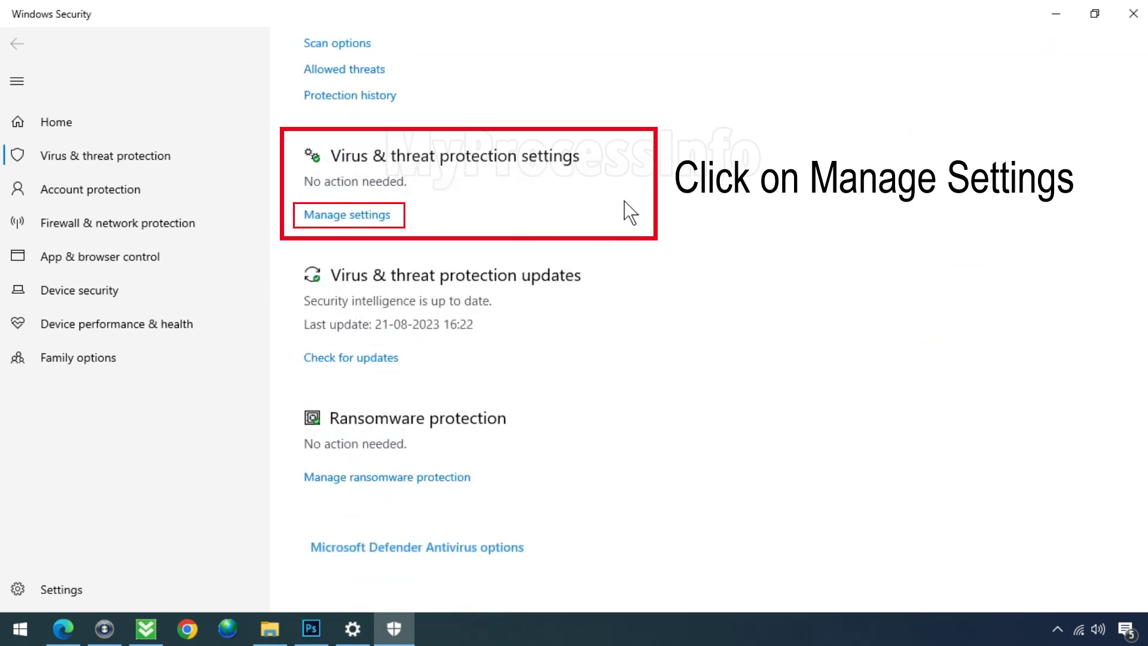
left_click(357, 216)
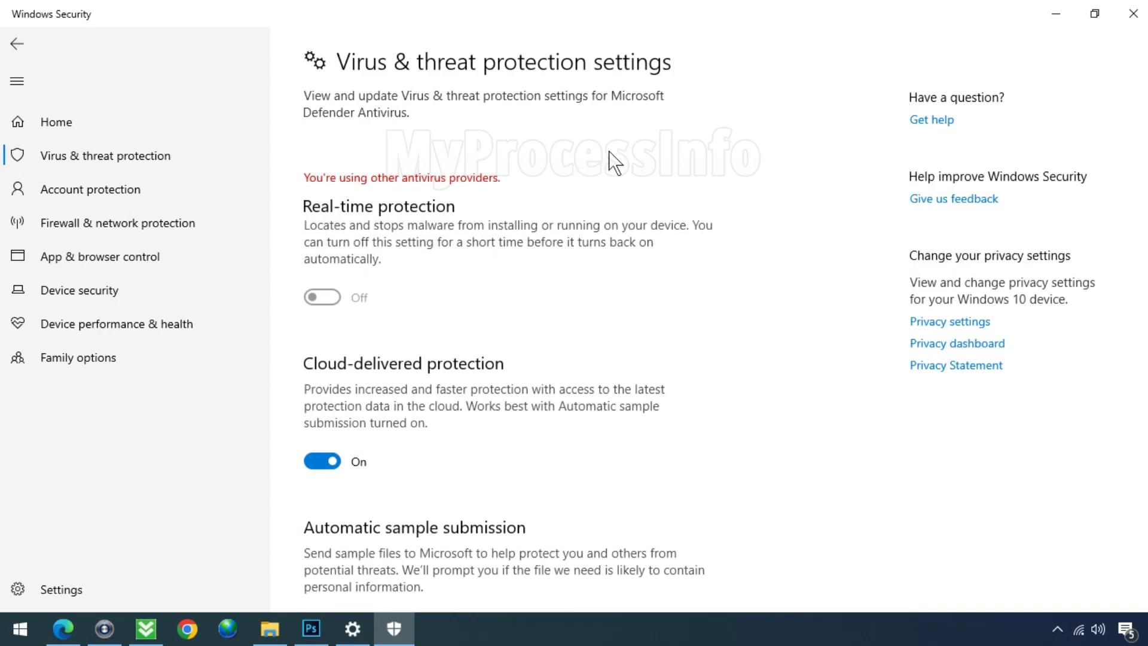
scroll(613, 162, "down", 10)
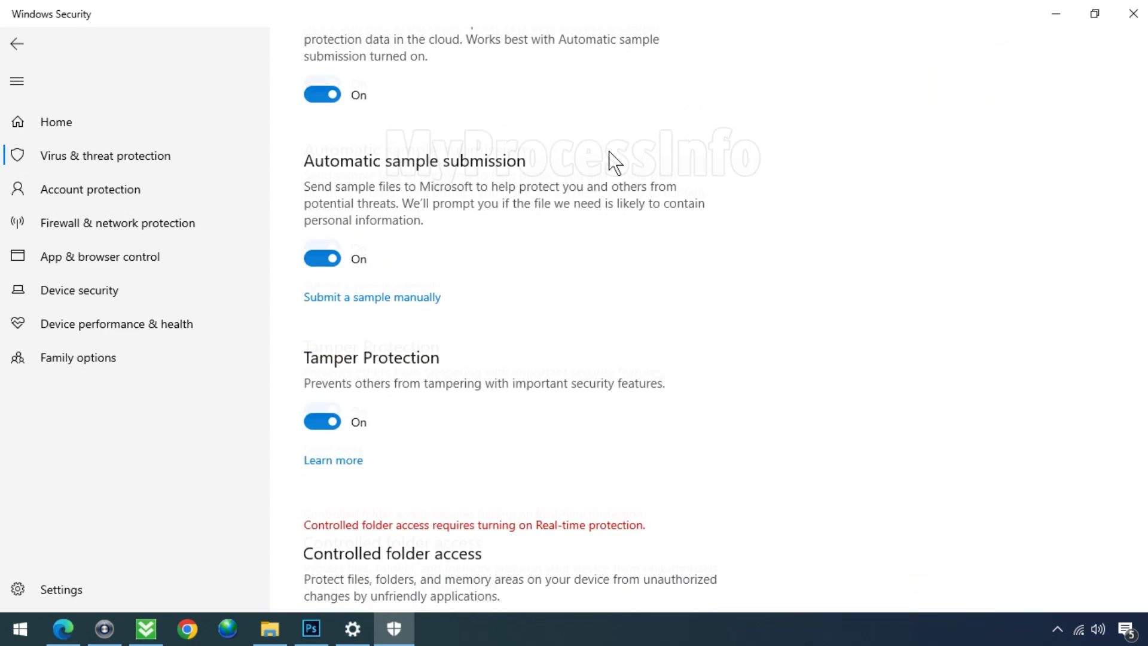
scroll(611, 157, "down", 1)
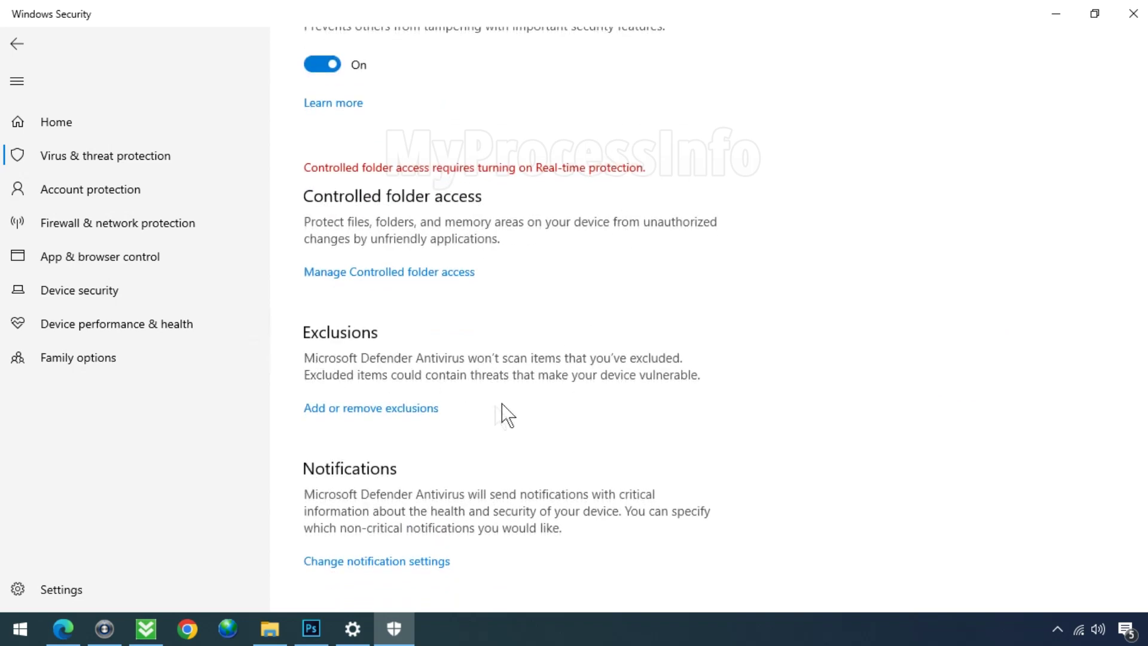
left_click(410, 413)
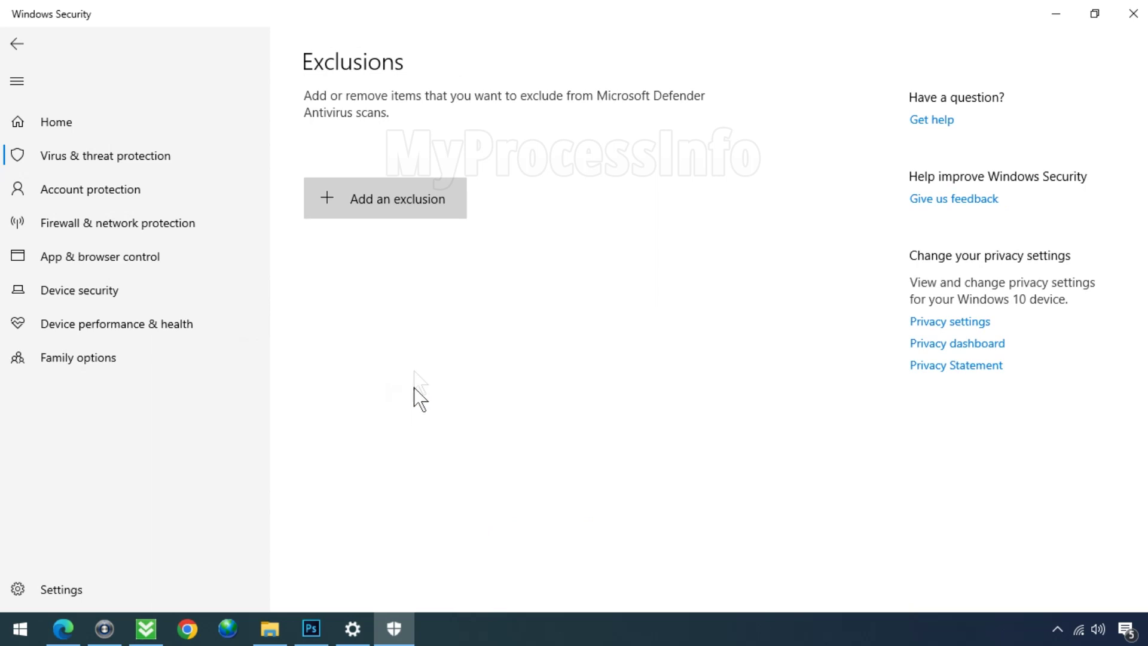
Step: Add a file exclusion for Only For Test Purpose.exe from the TEST folder on Softwares (G:)
left_click(405, 203)
left_click(401, 239)
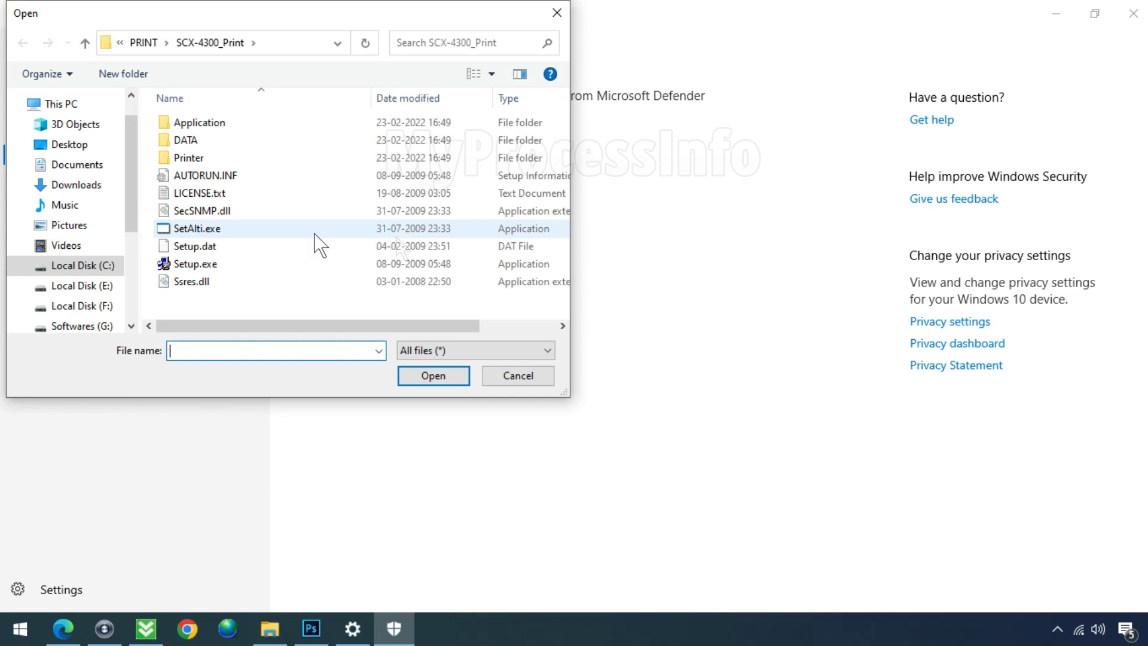
left_click_drag(133, 197, 134, 227)
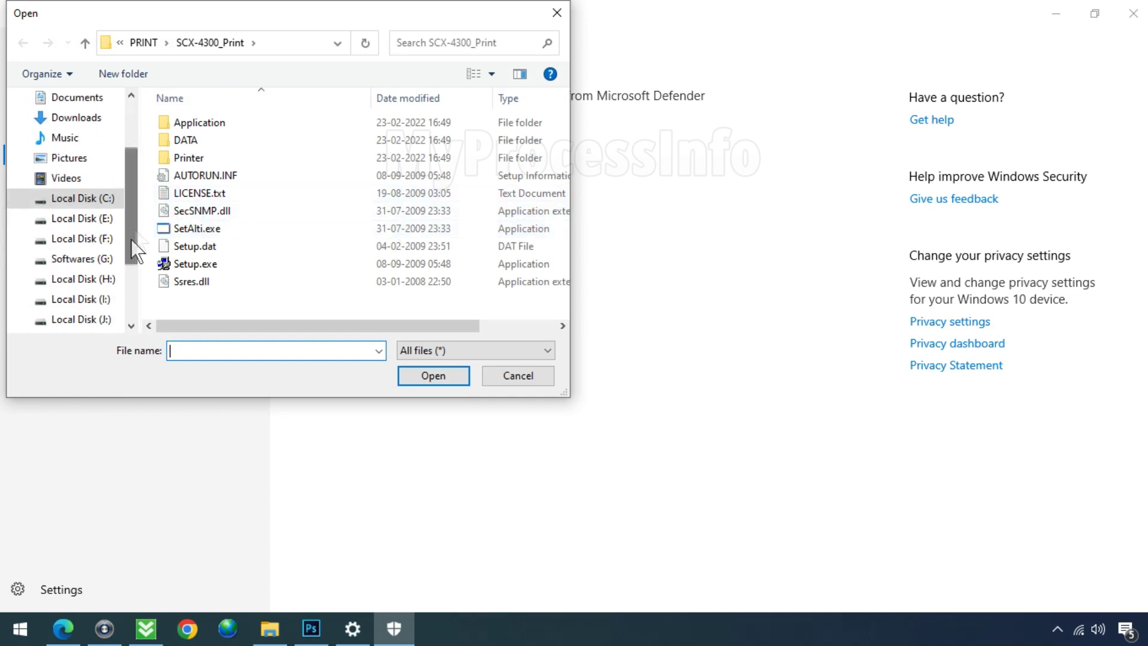
left_click(87, 260)
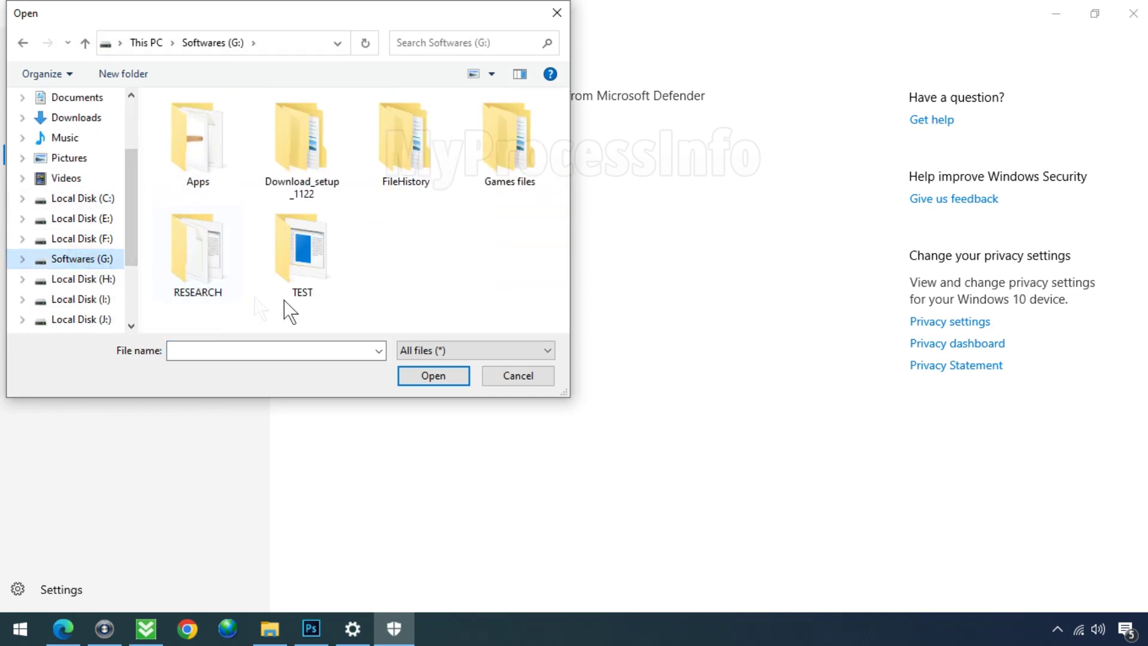
double_click(321, 271)
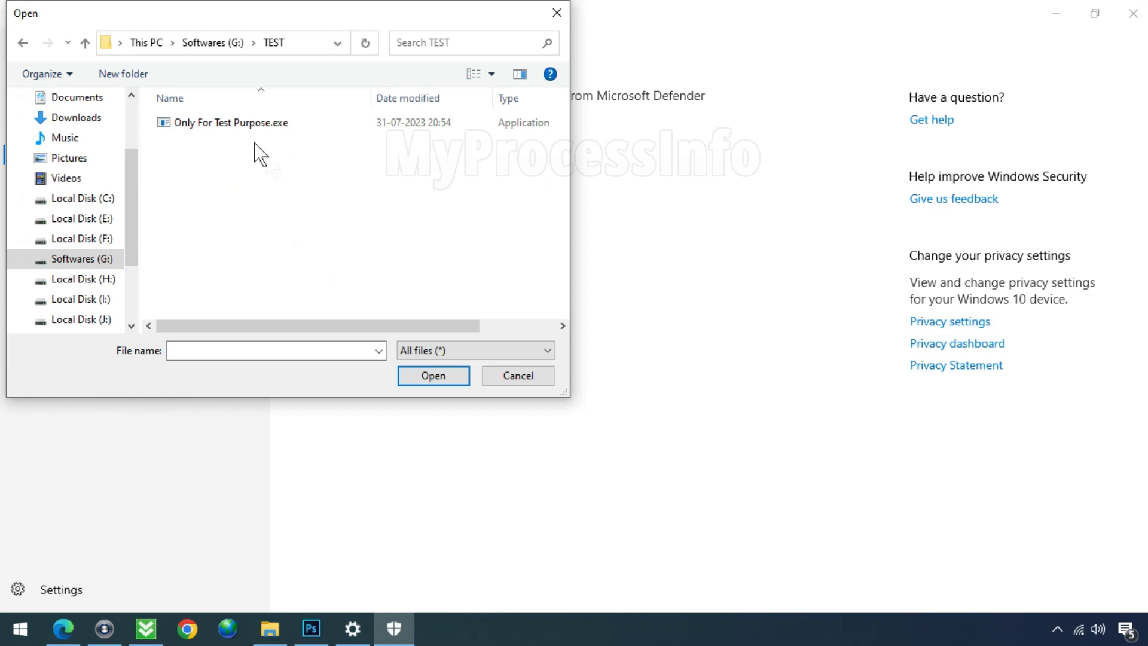
left_click(250, 124)
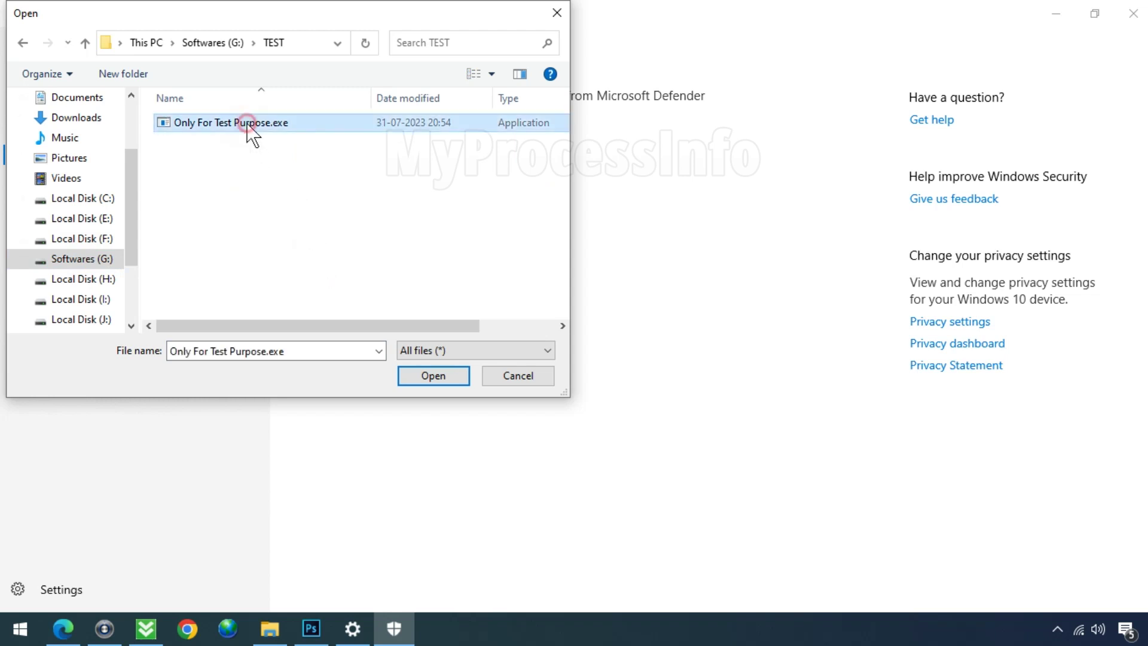
left_click(433, 376)
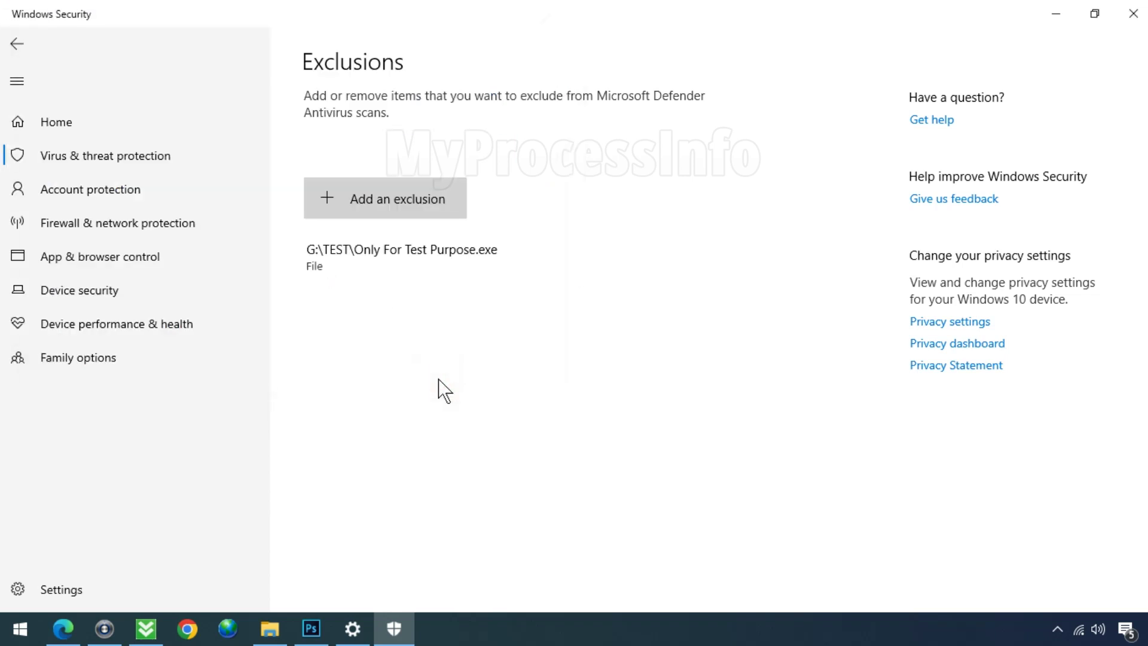
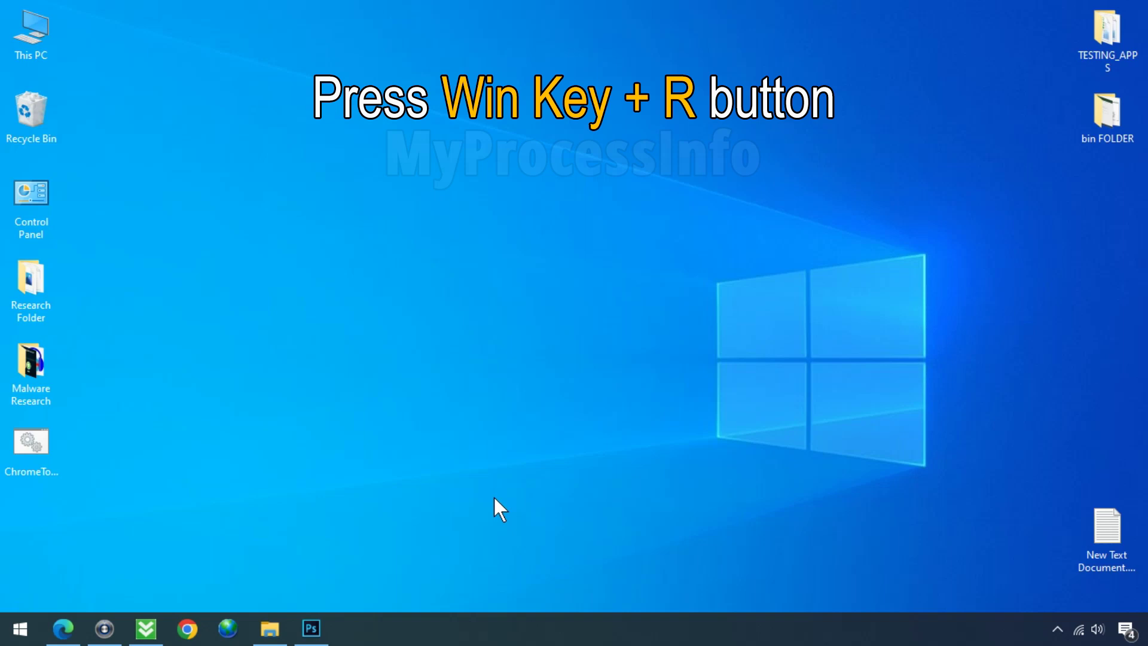
Step: Launch the Malicious Software Removal Tool by running MRT from the Run dialog, and start a Quick scan
key("super+r")
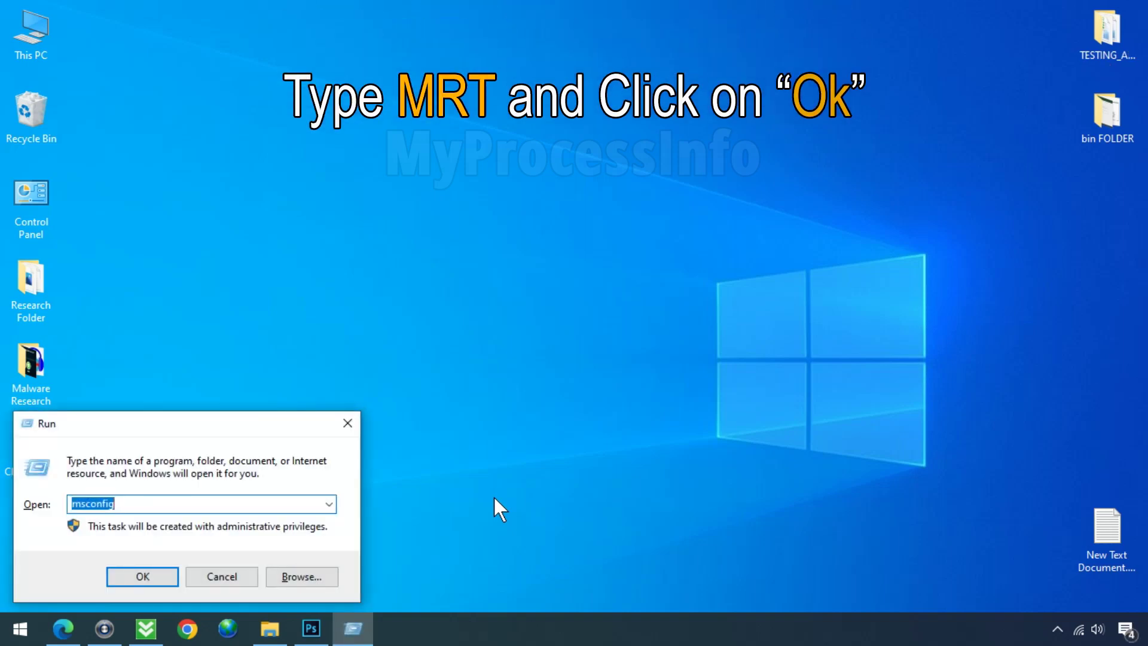
key("BackSpace")
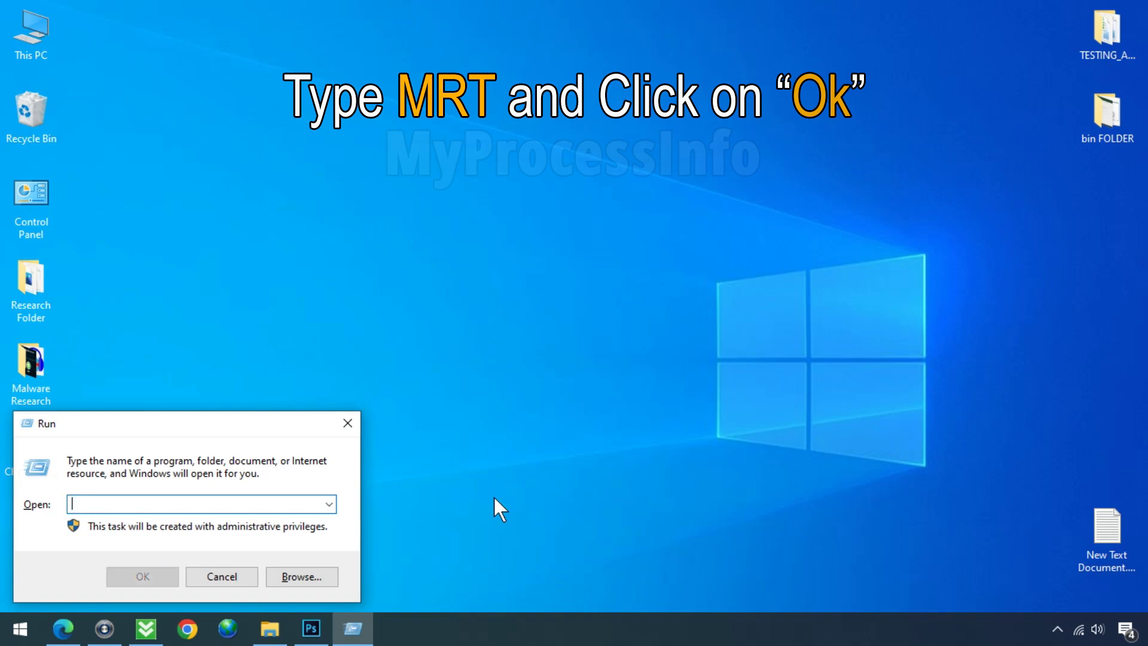
type("MRT")
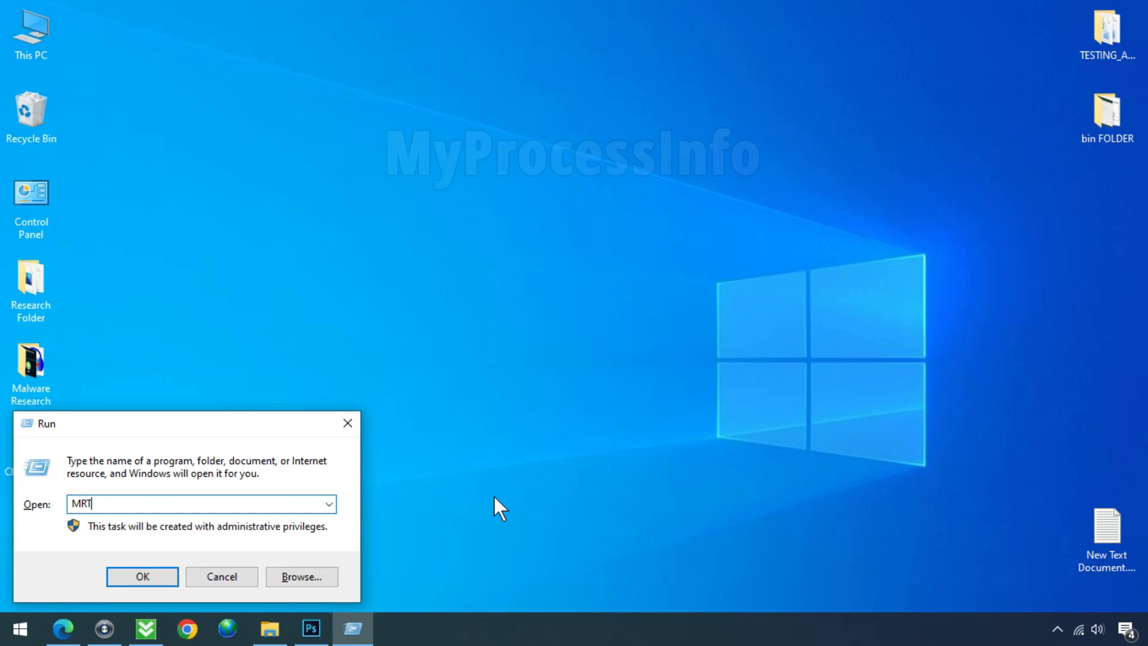
left_click(160, 580)
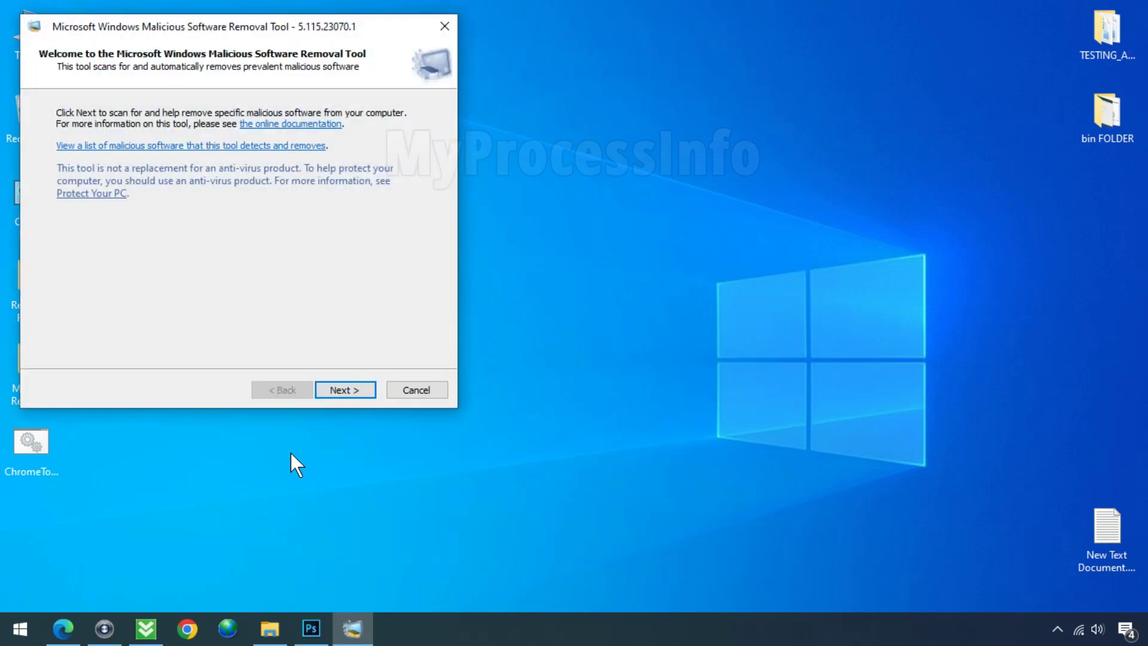
left_click(336, 390)
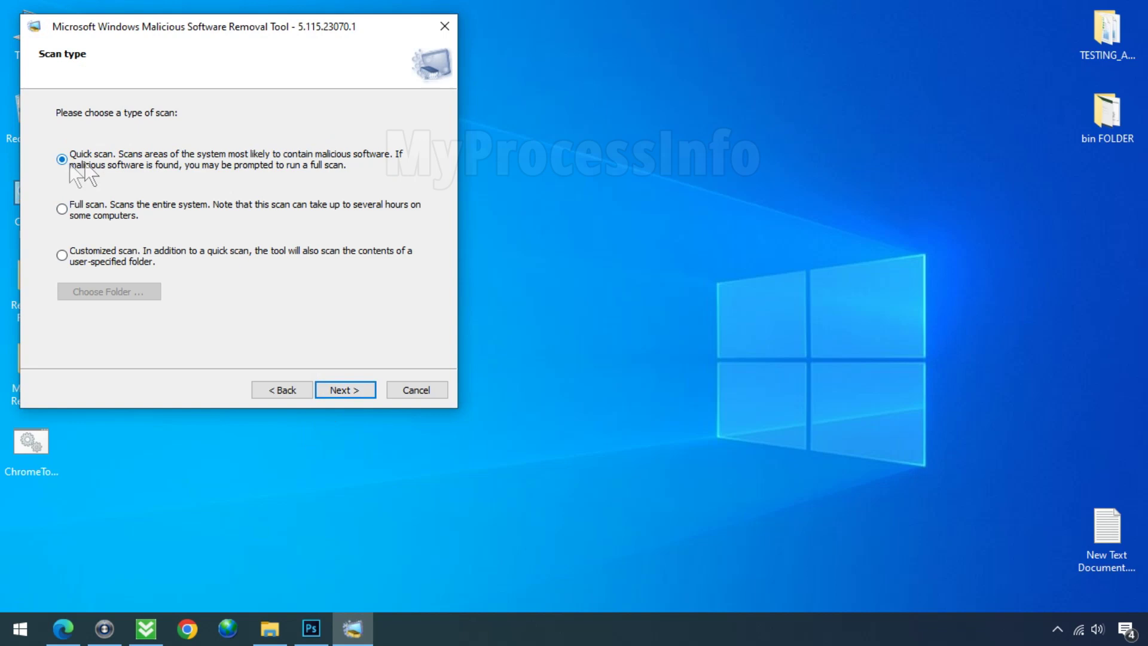
left_click(352, 392)
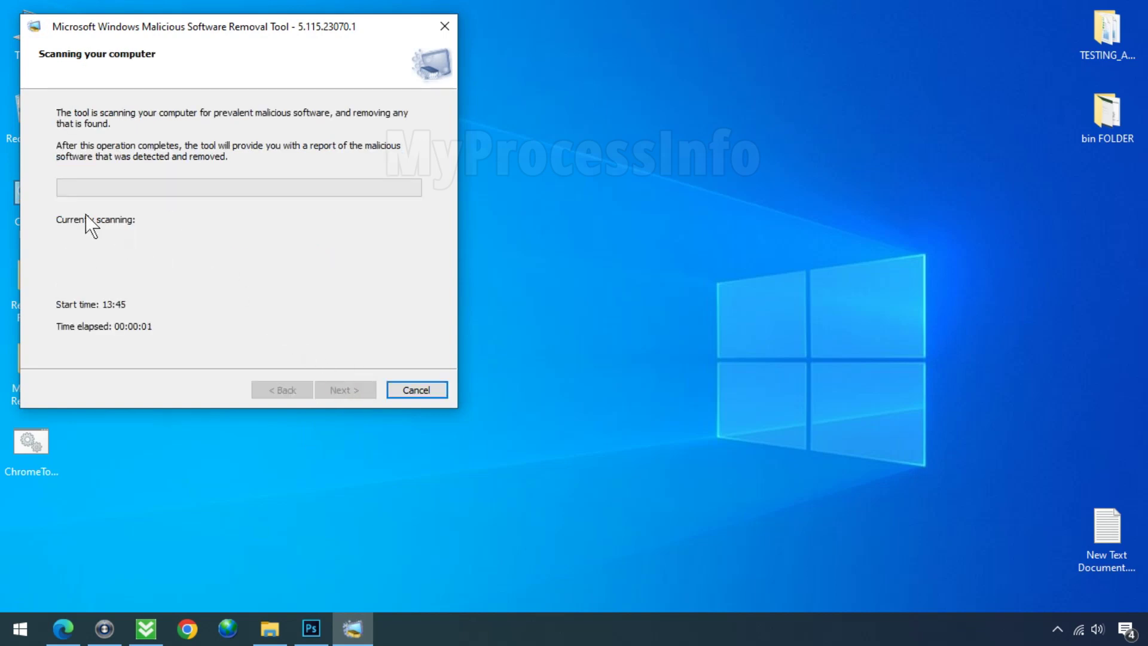